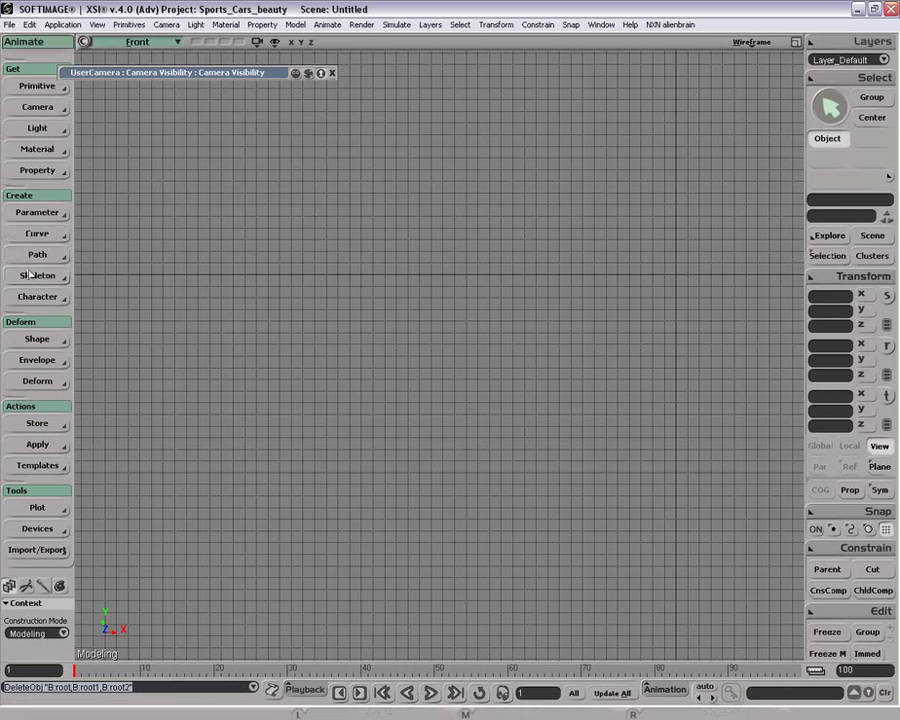
Draw a two-bone 2D skeleton chain in the Front view and hide the grid
{"action": "left_click", "coordinate": [124, 337]}
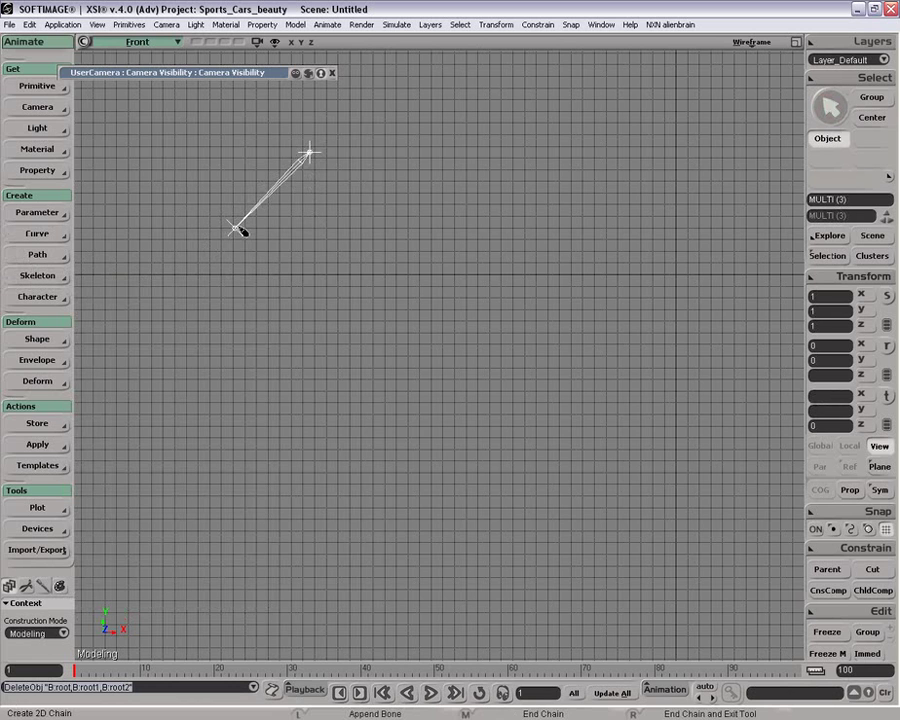
{"action": "left_click", "coordinate": [236, 221]}
{"action": "left_click", "coordinate": [332, 73]}
{"action": "key", "text": "space"}
{"action": "key", "text": "f"}
{"action": "key", "text": "g"}
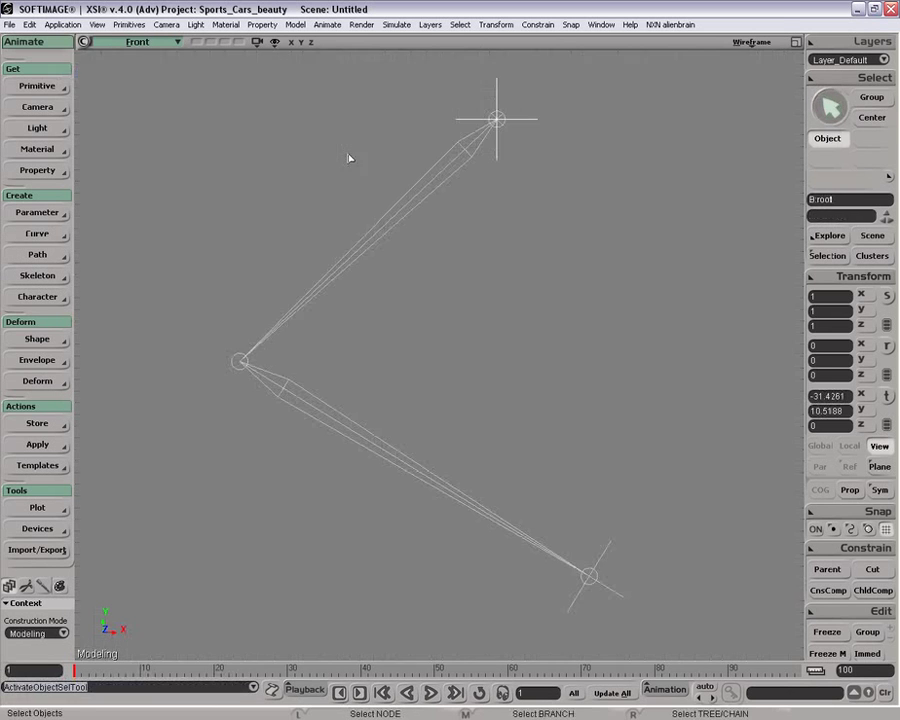
{"action": "left_click", "coordinate": [550, 279]}
{"action": "key", "text": "z"}
{"action": "right_click", "coordinate": [525, 298]}
{"action": "right_click", "coordinate": [527, 298]}
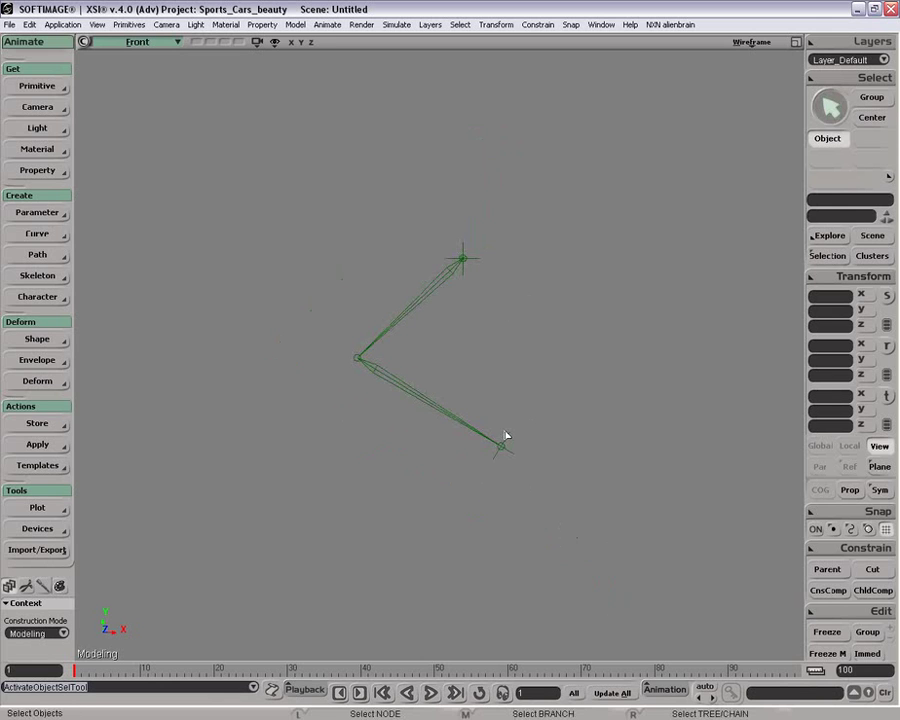
Move the chain's effector through three positions from left to right, keying its translation at frame 1, about frame 30 and frame 60
{"action": "key", "text": "v"}
{"action": "left_click_drag", "start_coordinate": [662, 485], "coordinate": [475, 444]}
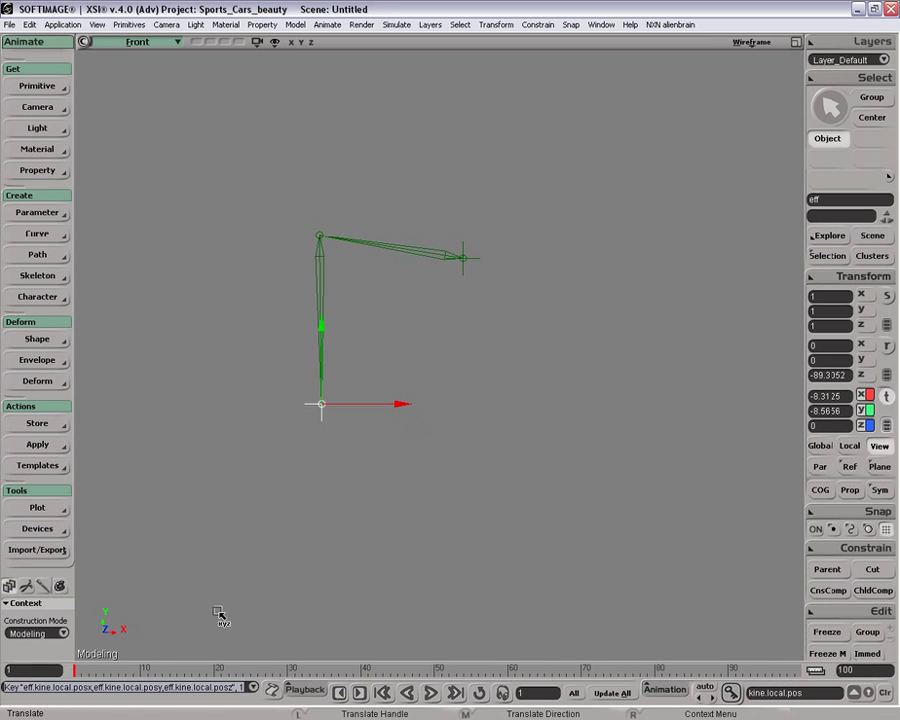
{"action": "left_click", "coordinate": [286, 666]}
{"action": "left_click_drag", "start_coordinate": [333, 590], "coordinate": [548, 571]}
{"action": "key", "text": "k"}
{"action": "left_click", "coordinate": [508, 667]}
{"action": "key", "text": "k"}
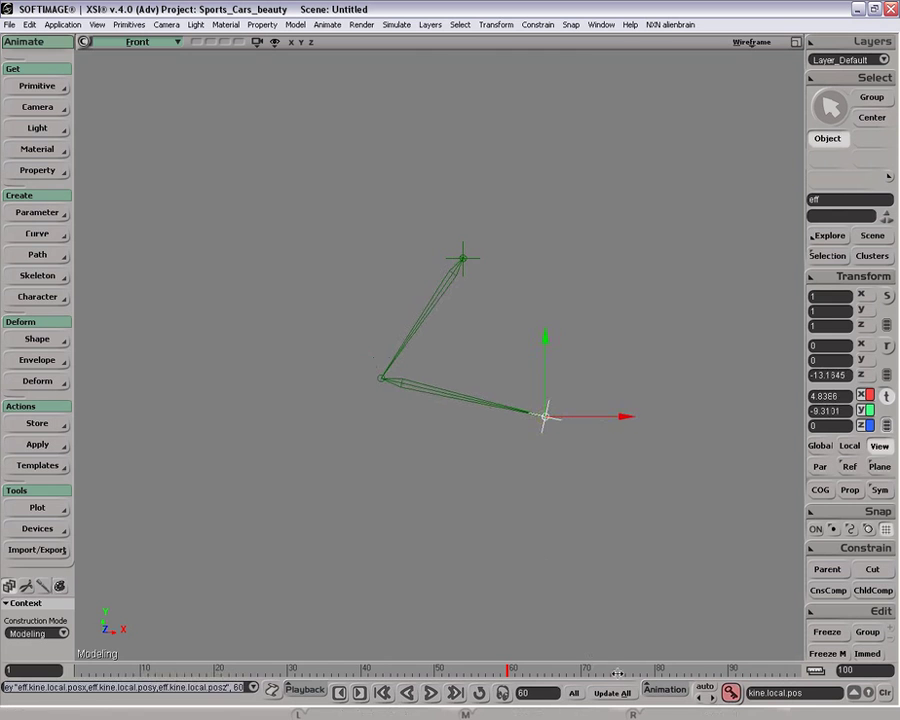
Move and key the effector's position at frames 87 and 100, and play the animation in a loop
{"action": "left_click", "coordinate": [698, 669]}
{"action": "left_click_drag", "start_coordinate": [464, 528], "coordinate": [585, 493]}
{"action": "key", "text": "k"}
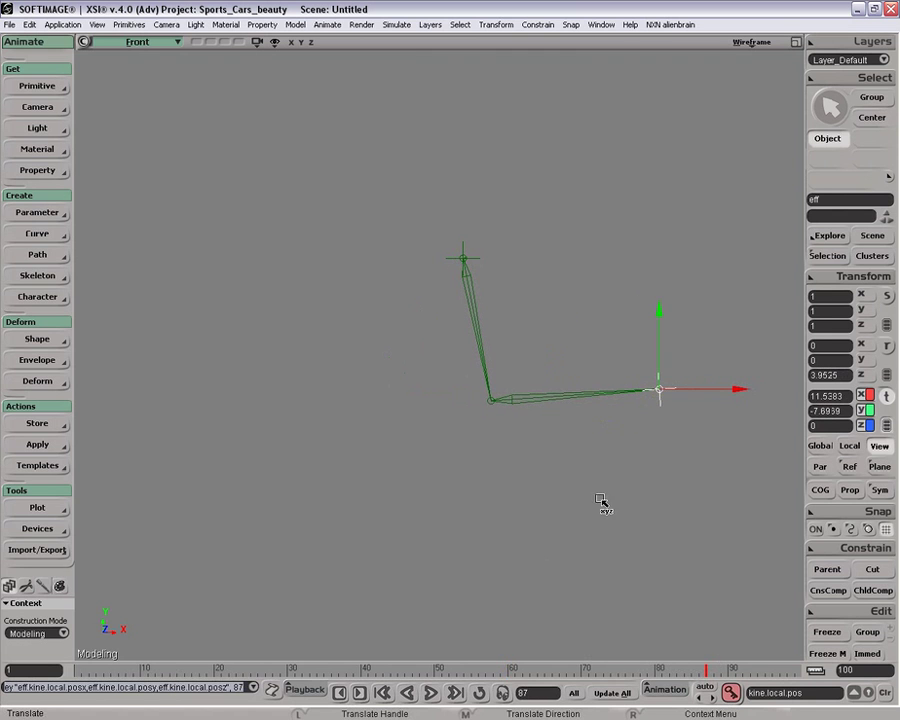
{"action": "left_click", "coordinate": [798, 669]}
{"action": "left_click_drag", "start_coordinate": [575, 441], "coordinate": [608, 480]}
{"action": "key", "text": "k"}
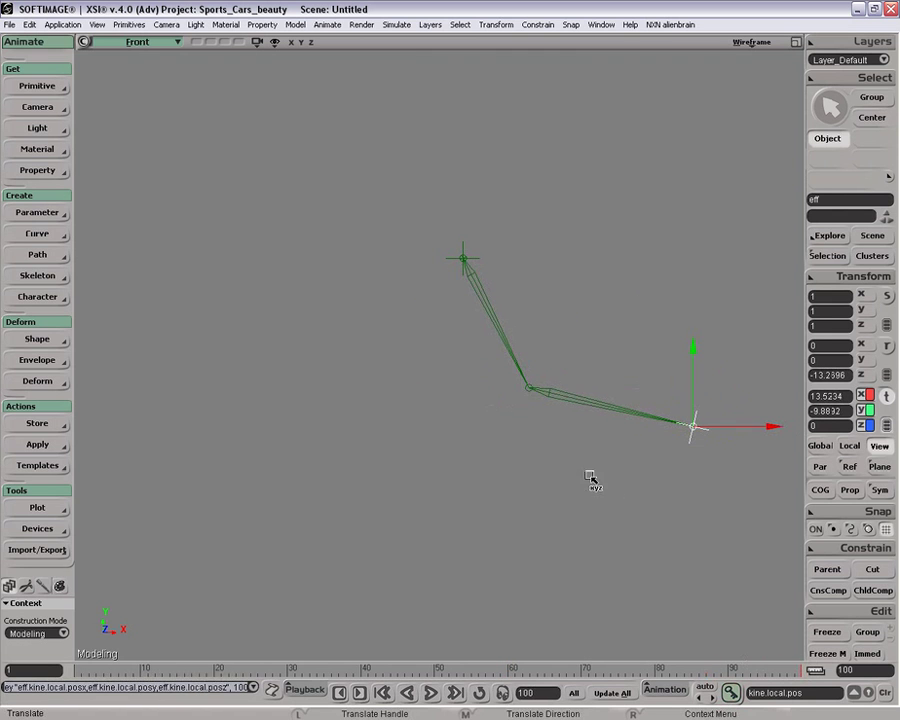
{"action": "left_click", "coordinate": [432, 693]}
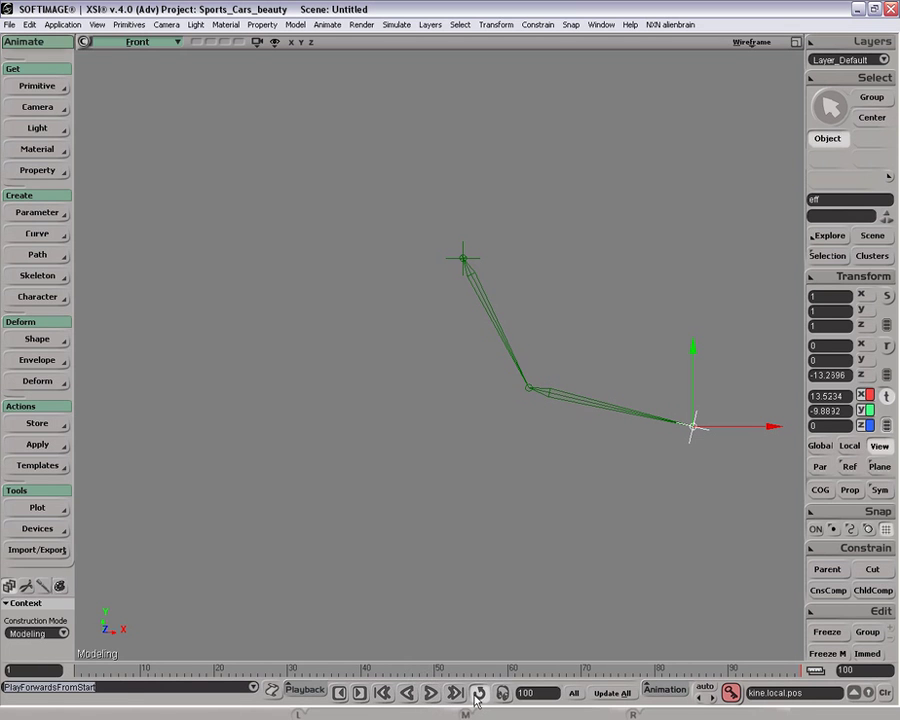
{"action": "left_click", "coordinate": [428, 695]}
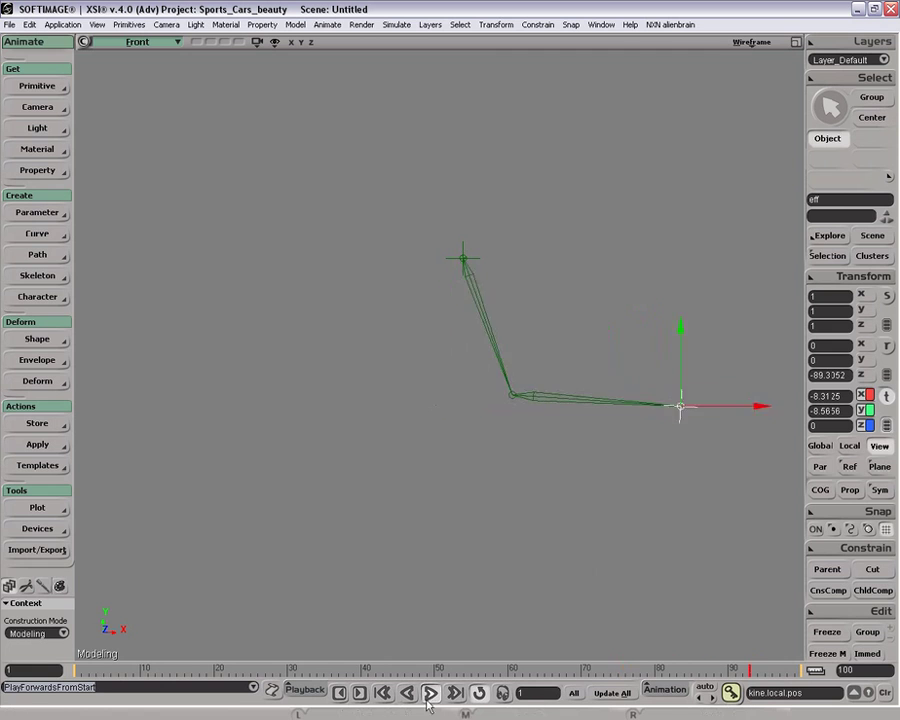
Select the upper bone and open its Kinematic Chain properties beside the chain
{"action": "key", "text": "v"}
{"action": "key", "text": "space"}
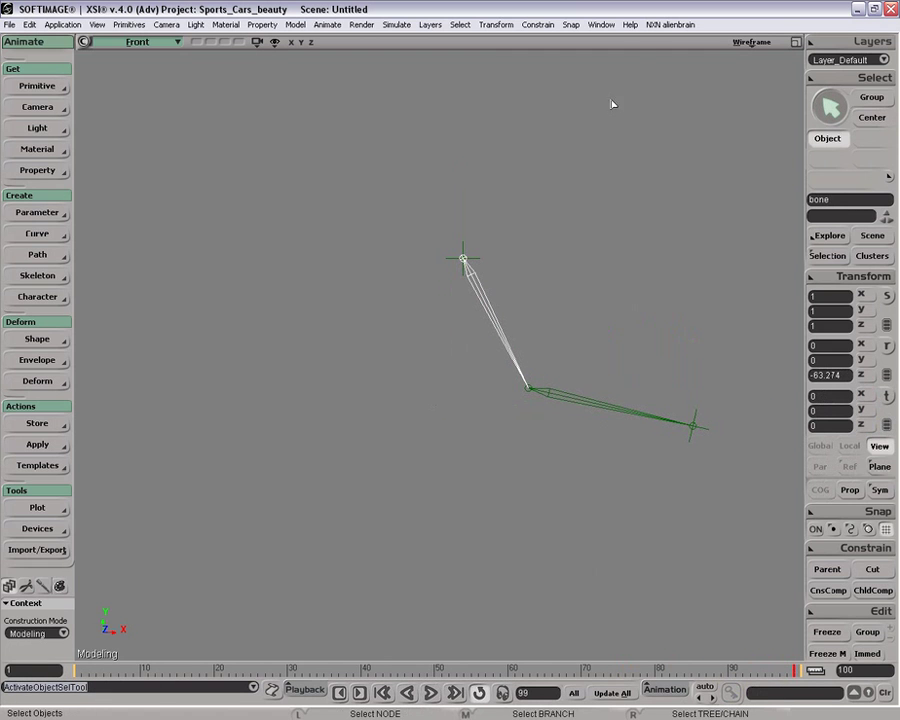
{"action": "key", "text": "c"}
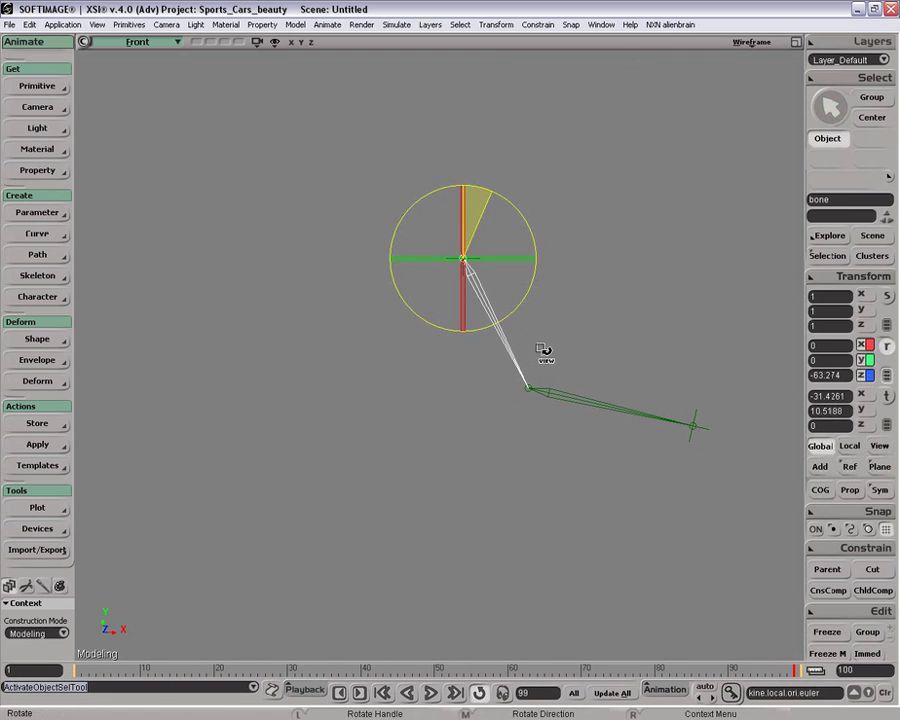
{"action": "key", "text": "Return"}
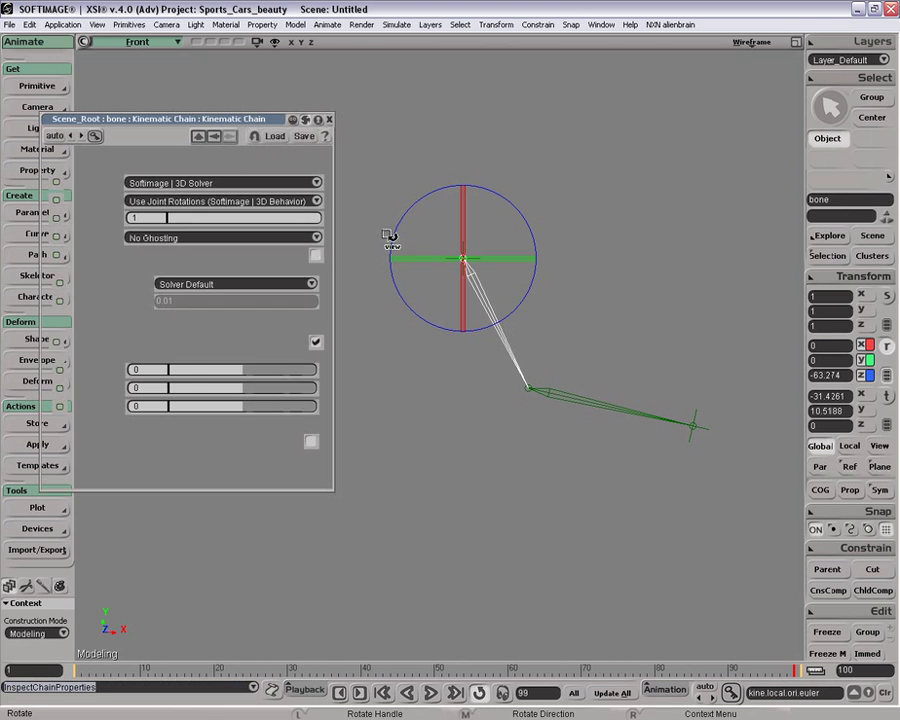
{"action": "left_click_drag", "start_coordinate": [238, 125], "coordinate": [222, 73]}
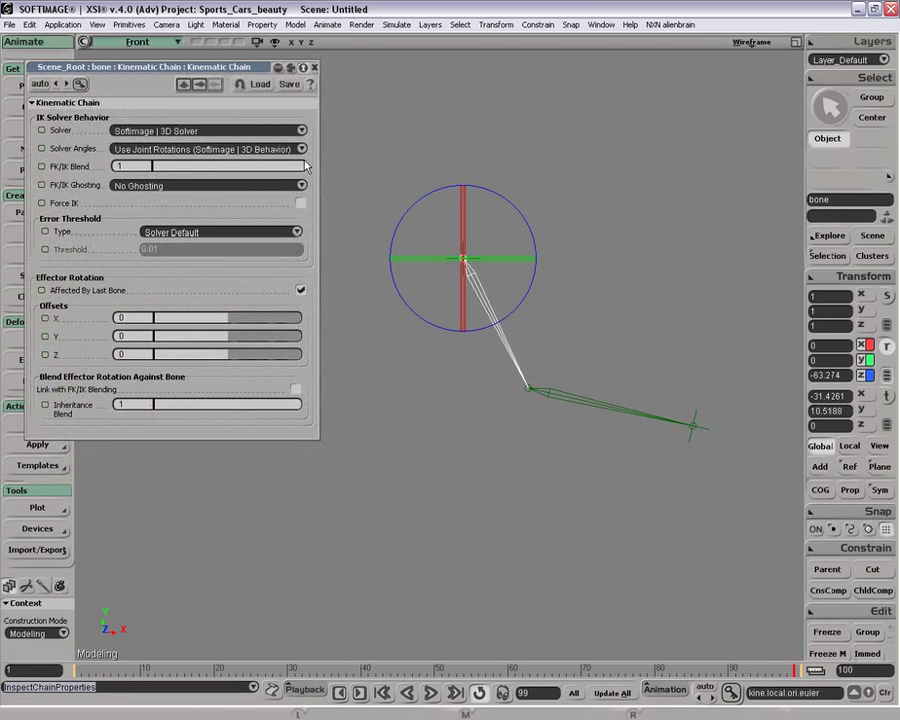
Set the chain's FK/IK Blend to 0 and rotate the bones to test forward kinematics
{"action": "left_click_drag", "start_coordinate": [580, 258], "coordinate": [574, 290]}
{"action": "key", "text": "space"}
{"action": "left_click", "coordinate": [475, 444]}
{"action": "left_click_drag", "start_coordinate": [598, 430], "coordinate": [532, 361]}
{"action": "key", "text": "space"}
{"action": "left_click", "coordinate": [461, 325]}
{"action": "key", "text": "c"}
{"action": "key", "text": "space"}
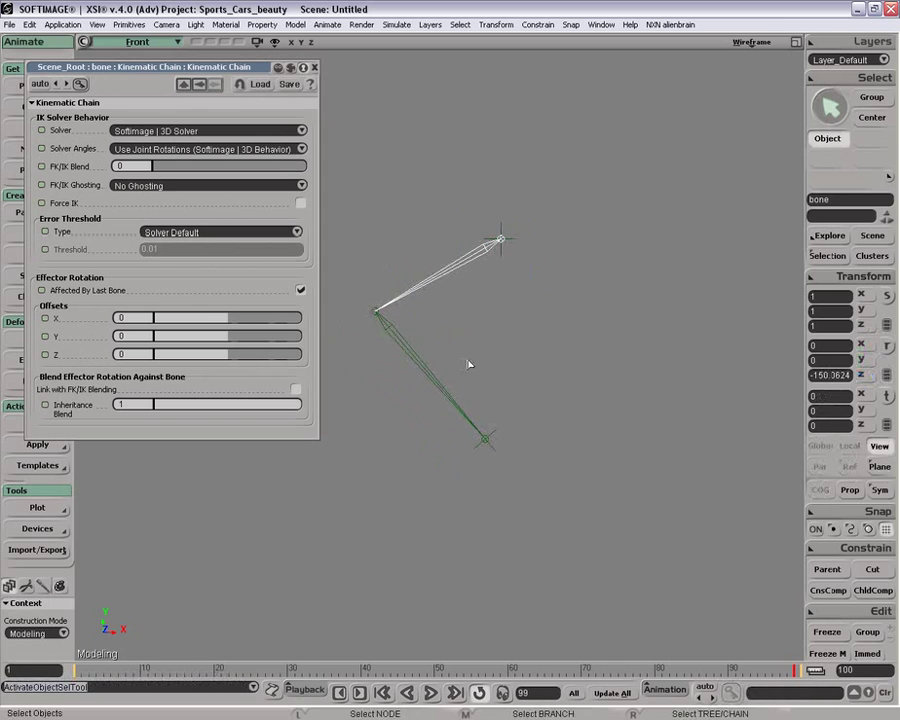
At frame 1, rotate the upper and lower bones into a bent pose and key both bones' rotations
{"action": "left_click_drag", "start_coordinate": [111, 672], "coordinate": [34, 657]}
{"action": "key", "text": "c"}
{"action": "left_click_drag", "start_coordinate": [439, 328], "coordinate": [513, 346]}
{"action": "key", "text": "space"}
{"action": "left_click_drag", "start_coordinate": [452, 343], "coordinate": [416, 398]}
{"action": "key", "text": "c"}
{"action": "left_click_drag", "start_coordinate": [508, 318], "coordinate": [498, 372]}
{"action": "key", "text": "space"}
{"action": "left_click_drag", "start_coordinate": [409, 288], "coordinate": [402, 340], "text": "shift"}
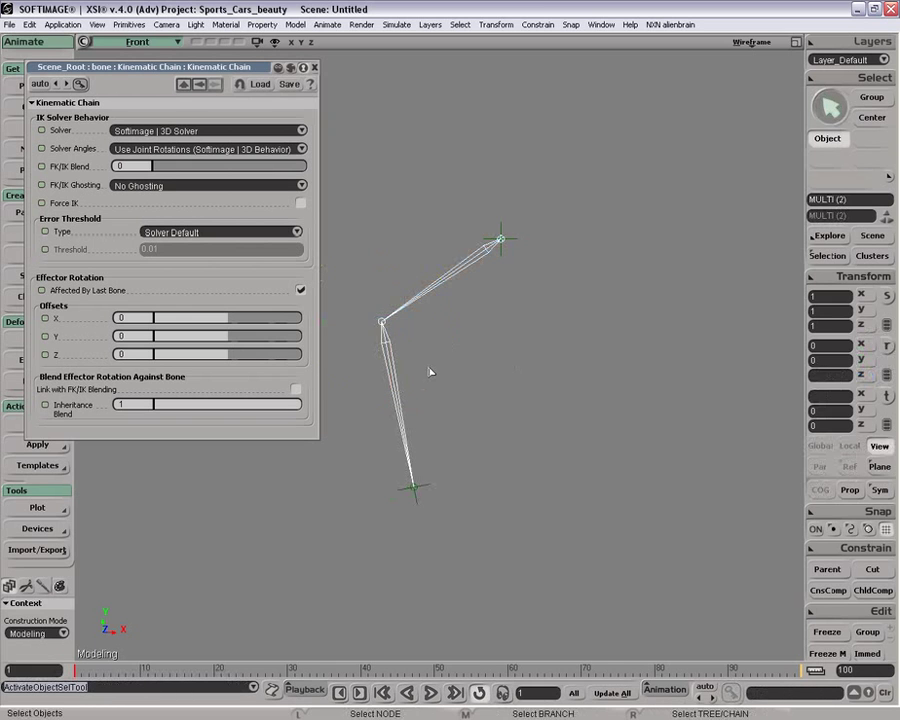
{"action": "key", "text": "c"}
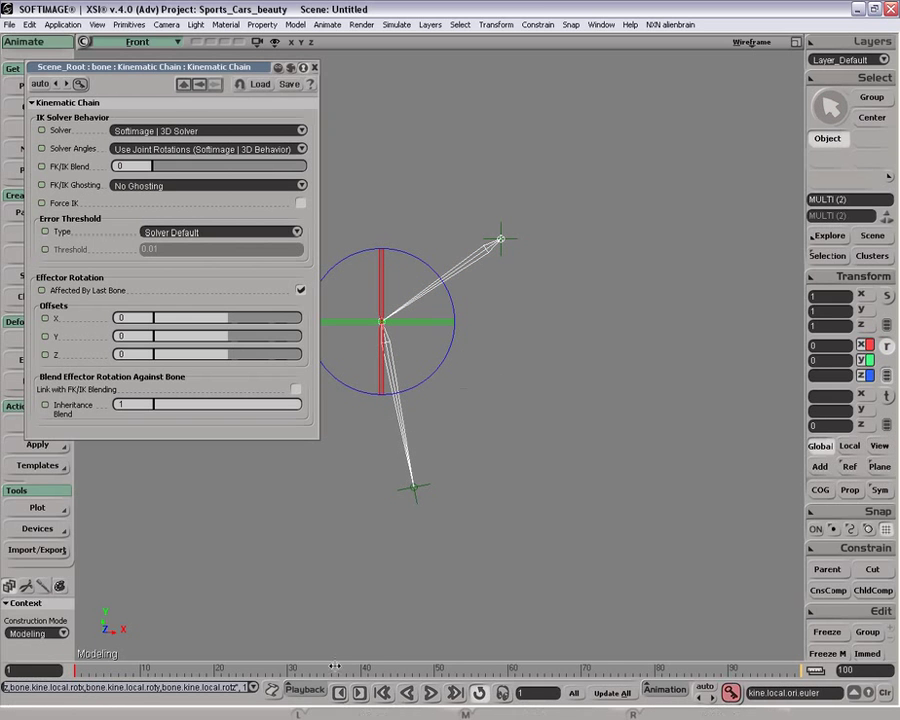
At frame 39, swing the upper bone to nearly vertical, rotate the lower bone, and key both rotations
{"action": "left_click", "coordinate": [353, 667]}
{"action": "key", "text": "space"}
{"action": "left_click_drag", "start_coordinate": [420, 284], "coordinate": [444, 318]}
{"action": "key", "text": "c"}
{"action": "key", "text": "space"}
{"action": "left_click_drag", "start_coordinate": [500, 366], "coordinate": [564, 417]}
{"action": "key", "text": "c"}
{"action": "left_click_drag", "start_coordinate": [571, 346], "coordinate": [583, 395]}
{"action": "key", "text": "space"}
{"action": "left_click_drag", "start_coordinate": [472, 342], "coordinate": [536, 407], "text": "shift"}
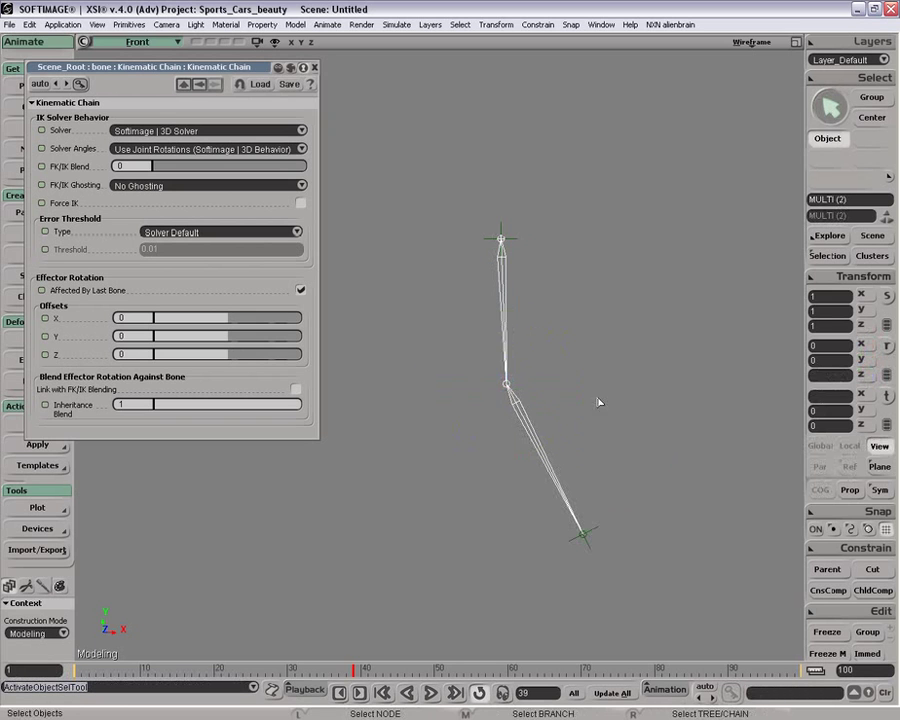
{"action": "key", "text": "c"}
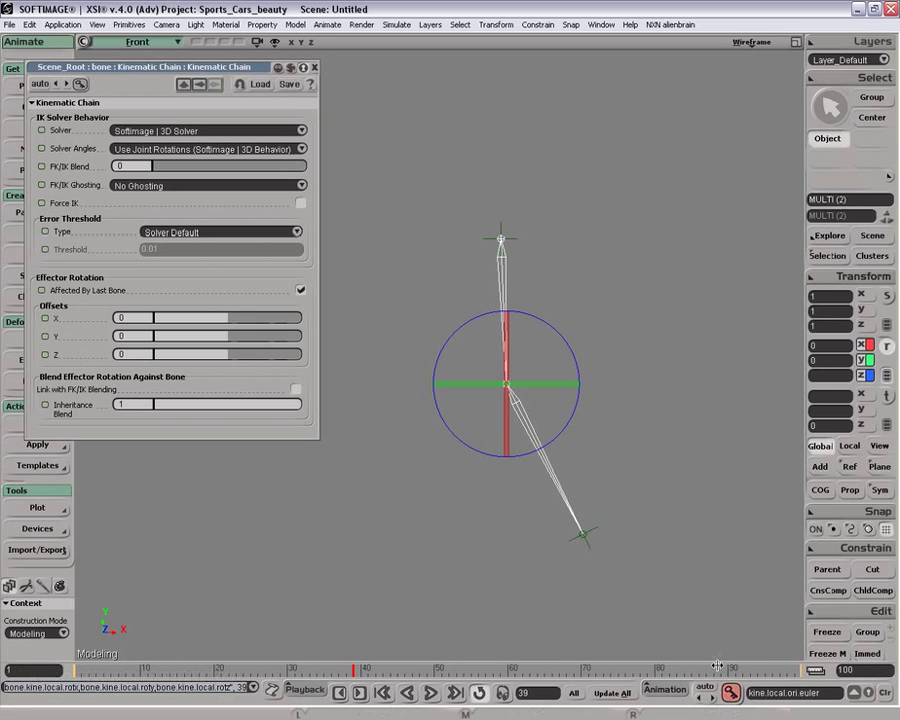
At frame 99, swing both bones into a V-shaped pose and key both bones' rotations
{"action": "left_click", "coordinate": [795, 668]}
{"action": "key", "text": "space"}
{"action": "left_click_drag", "start_coordinate": [539, 293], "coordinate": [476, 312]}
{"action": "key", "text": "c"}
{"action": "left_click_drag", "start_coordinate": [466, 303], "coordinate": [590, 355]}
{"action": "key", "text": "space"}
{"action": "left_click_drag", "start_coordinate": [668, 318], "coordinate": [698, 455]}
{"action": "key", "text": "c"}
{"action": "key", "text": "space"}
{"action": "left_click_drag", "start_coordinate": [569, 261], "coordinate": [645, 389], "text": "shift"}
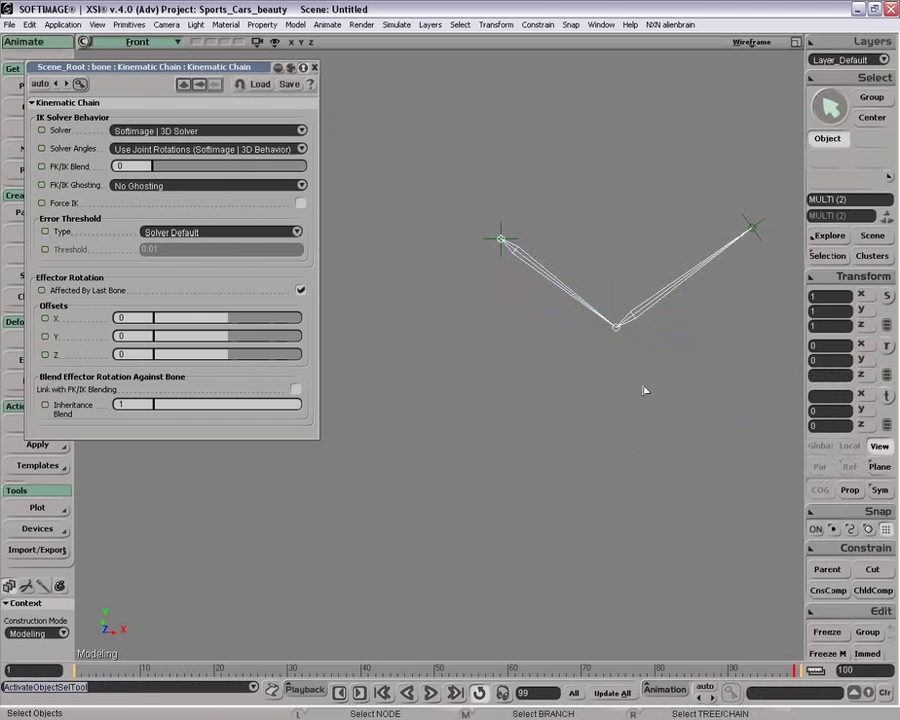
{"action": "key", "text": "c"}
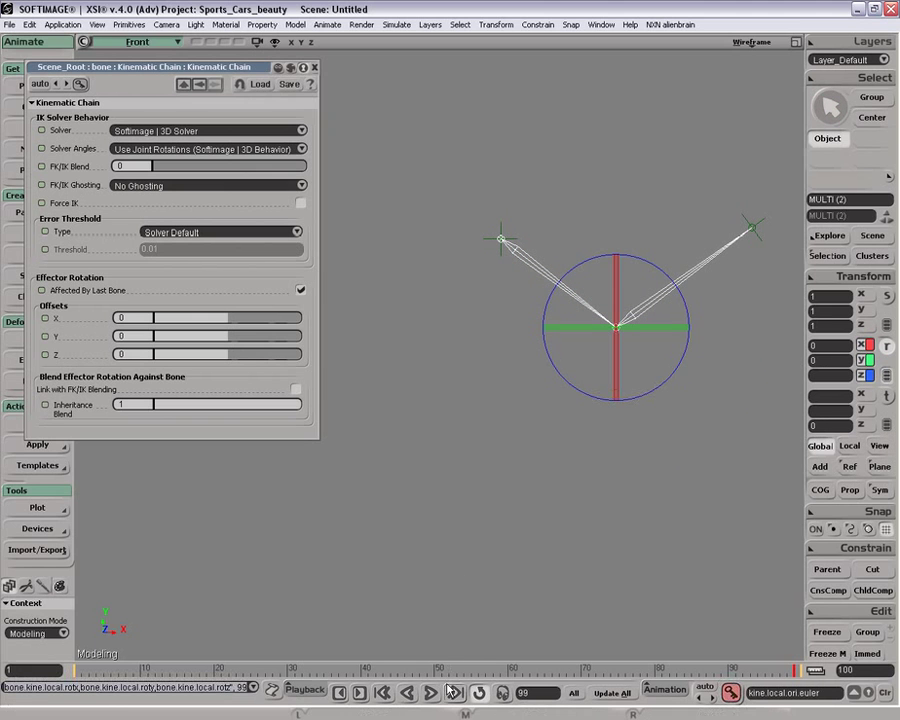
Play the keyed bone rotations with nothing selected
{"action": "left_click", "coordinate": [432, 693]}
{"action": "key", "text": "space"}
{"action": "left_click", "coordinate": [447, 435]}
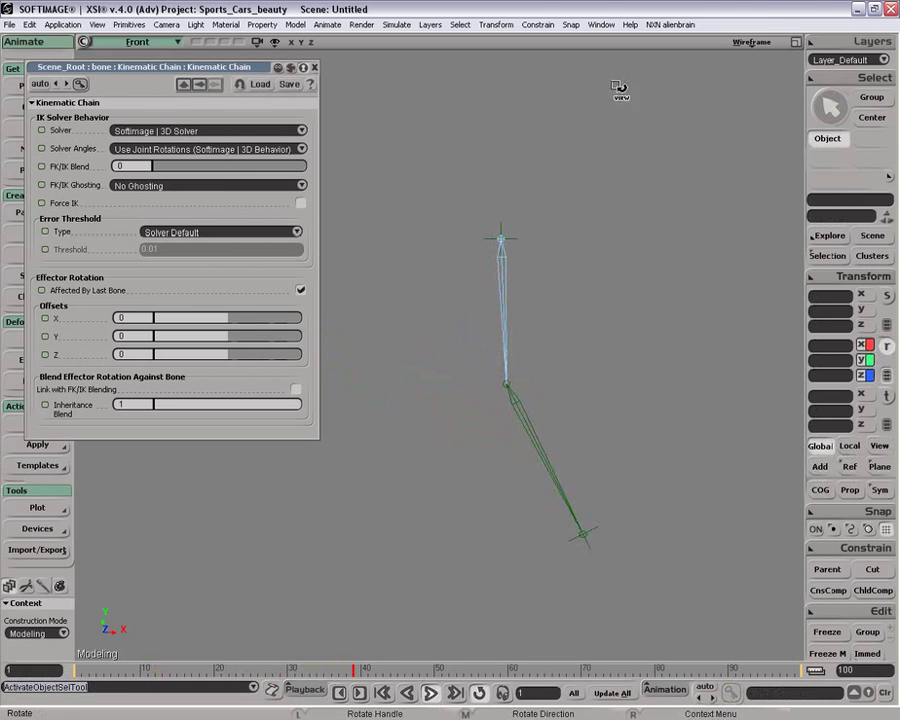
Enable Skeleton FK/IK Ghosting in the Front view and set the chain's FK/IK Ghosting to Ghost Chain
{"action": "right_click", "coordinate": [684, 12]}
{"action": "key", "text": "Escape"}
{"action": "left_click", "coordinate": [751, 42]}
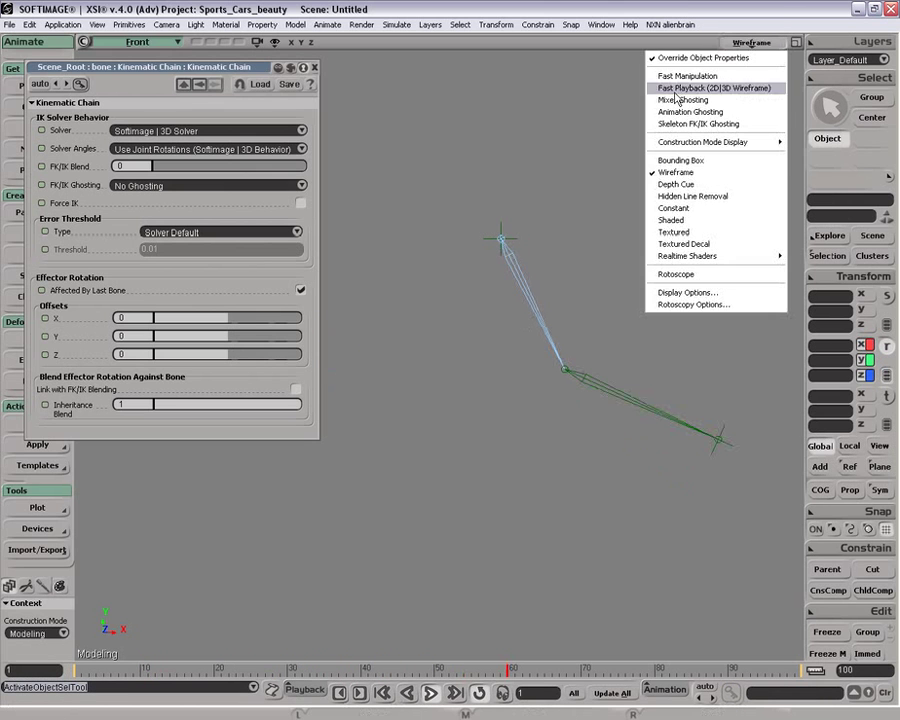
{"action": "left_click", "coordinate": [691, 124]}
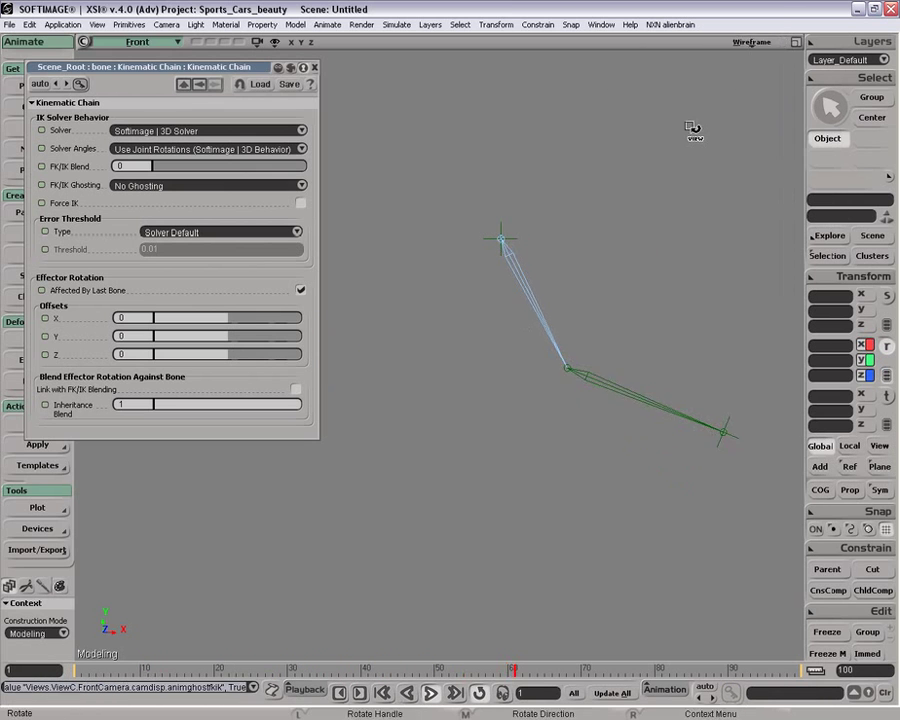
{"action": "left_click", "coordinate": [162, 186]}
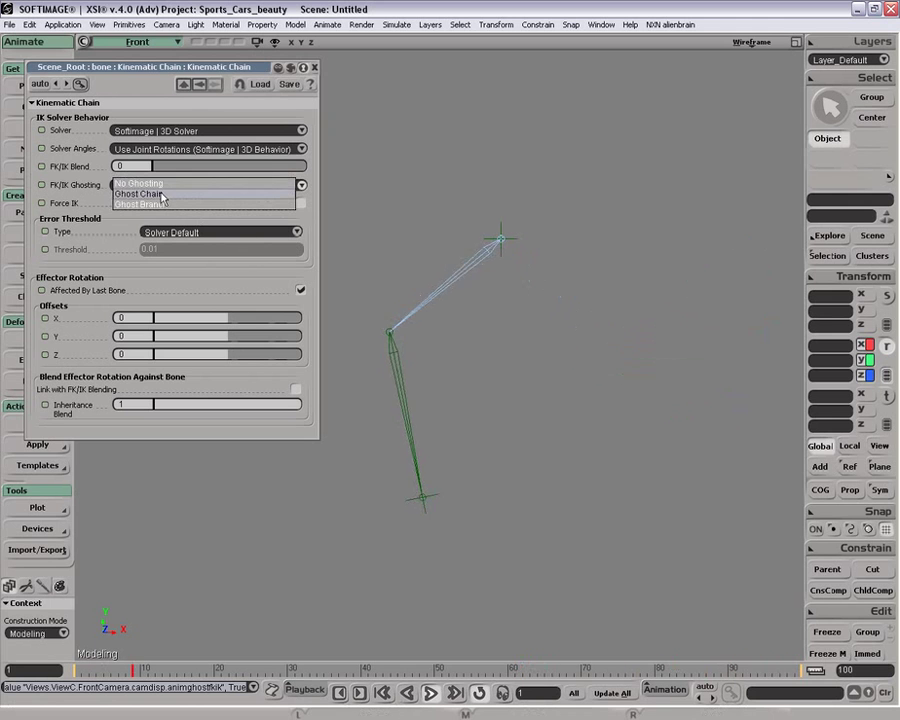
{"action": "left_click", "coordinate": [160, 195]}
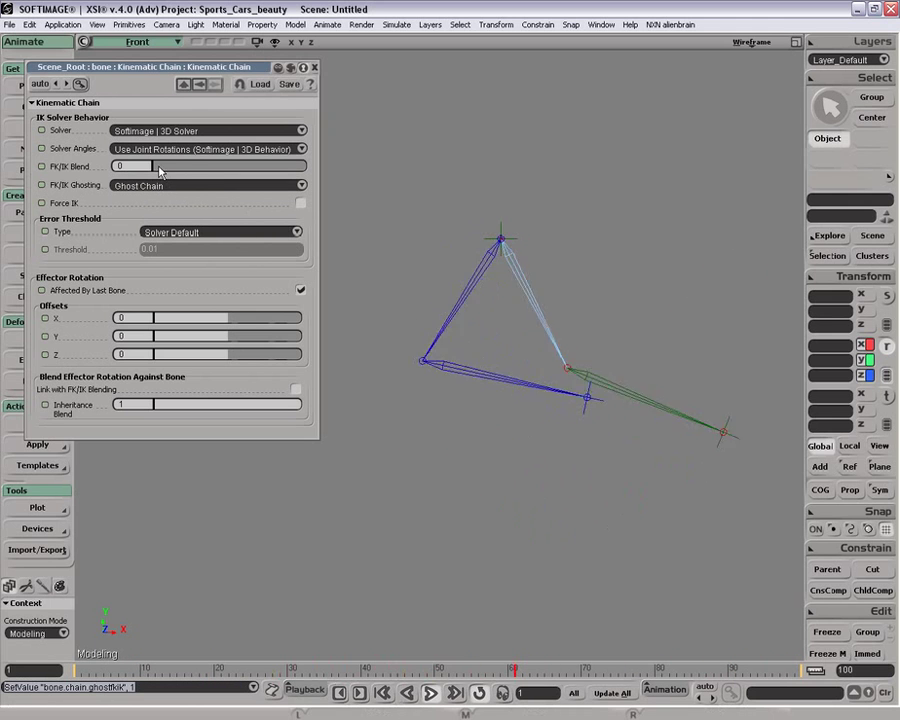
Vary the FK/IK Blend during playback, return it to 0, try rotating a bone, and stop playback
{"action": "key", "text": "space"}
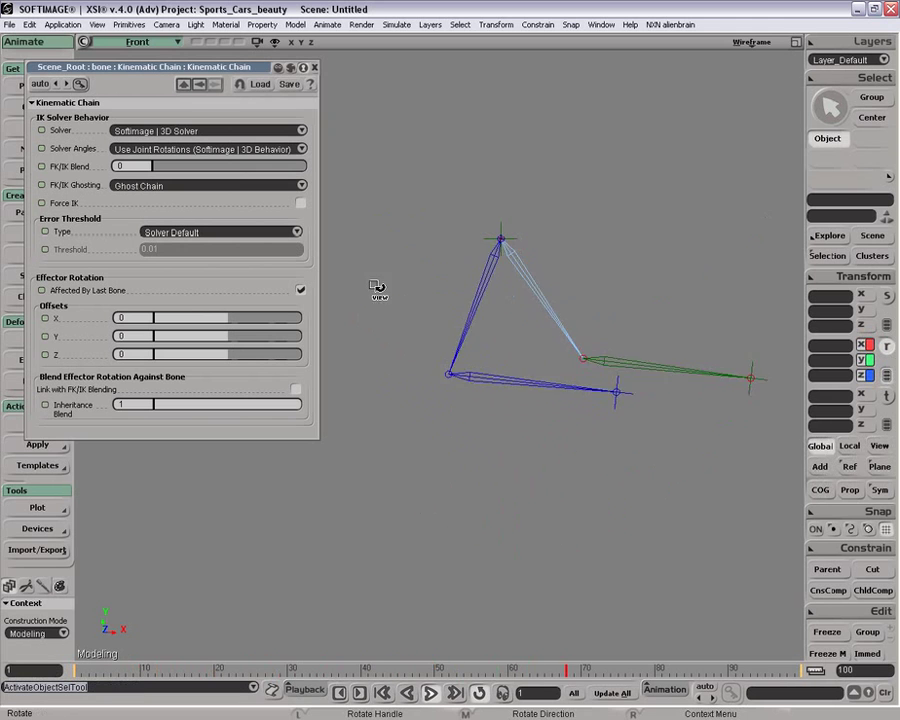
{"action": "left_click_drag", "start_coordinate": [180, 167], "coordinate": [65, 205]}
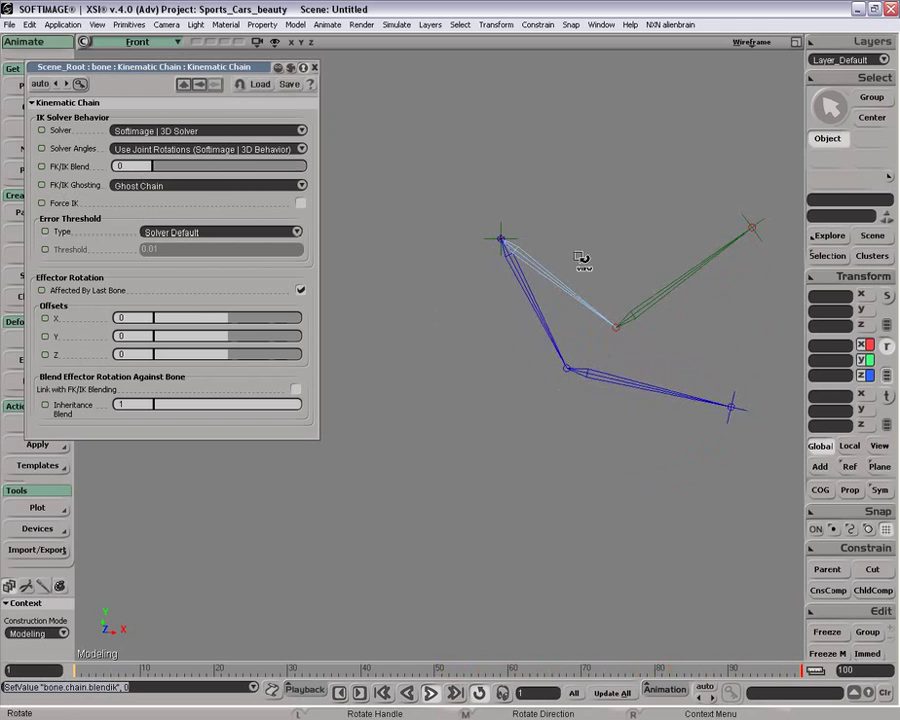
{"action": "key", "text": "space"}
{"action": "left_click", "coordinate": [474, 296]}
{"action": "key", "text": "c"}
{"action": "left_click_drag", "start_coordinate": [648, 378], "coordinate": [688, 352]}
{"action": "left_click", "coordinate": [434, 695]}
Try posing the chain by rotating its bones individually while the FK blend is active
{"action": "key", "text": "c"}
{"action": "left_click_drag", "start_coordinate": [492, 558], "coordinate": [548, 508]}
{"action": "key", "text": "space"}
{"action": "left_click", "coordinate": [690, 267]}
{"action": "key", "text": "c"}
{"action": "left_click_drag", "start_coordinate": [687, 393], "coordinate": [724, 377]}
{"action": "key", "text": "space"}
Set the FK/IK Blend to 1 and move the effector to try inverse kinematics
{"action": "left_click_drag", "start_coordinate": [162, 170], "coordinate": [353, 168]}
{"action": "key", "text": "space"}
{"action": "key", "text": "v"}
{"action": "left_click_drag", "start_coordinate": [638, 345], "coordinate": [445, 451]}
{"action": "key", "text": "space"}
Try rotating the upper and lower bones individually while the IK blend is active
{"action": "left_click_drag", "start_coordinate": [392, 229], "coordinate": [445, 298]}
{"action": "key", "text": "c"}
{"action": "mouse_move", "coordinate": [508, 378]}
{"action": "left_mouse_down"}
{"action": "mouse_move", "coordinate": [501, 381]}
{"action": "mouse_move", "coordinate": [506, 367]}
{"action": "left_mouse_up"}
{"action": "key", "text": "space"}
{"action": "left_click", "coordinate": [393, 390]}
{"action": "key", "text": "c"}
{"action": "key", "text": "space"}
{"action": "left_click_drag", "start_coordinate": [442, 278], "coordinate": [443, 287]}
{"action": "left_click", "coordinate": [444, 290]}
{"action": "key", "text": "space"}
Set the FK/IK Blend back to 0, rotate the bones in FK, and deselect them
{"action": "left_click_drag", "start_coordinate": [223, 167], "coordinate": [139, 168]}
{"action": "key", "text": "c"}
{"action": "left_click_drag", "start_coordinate": [590, 210], "coordinate": [613, 261]}
{"action": "key", "text": "space"}
{"action": "left_click", "coordinate": [590, 362]}
{"action": "key", "text": "c"}
{"action": "key", "text": "space"}
{"action": "left_click", "coordinate": [581, 195]}
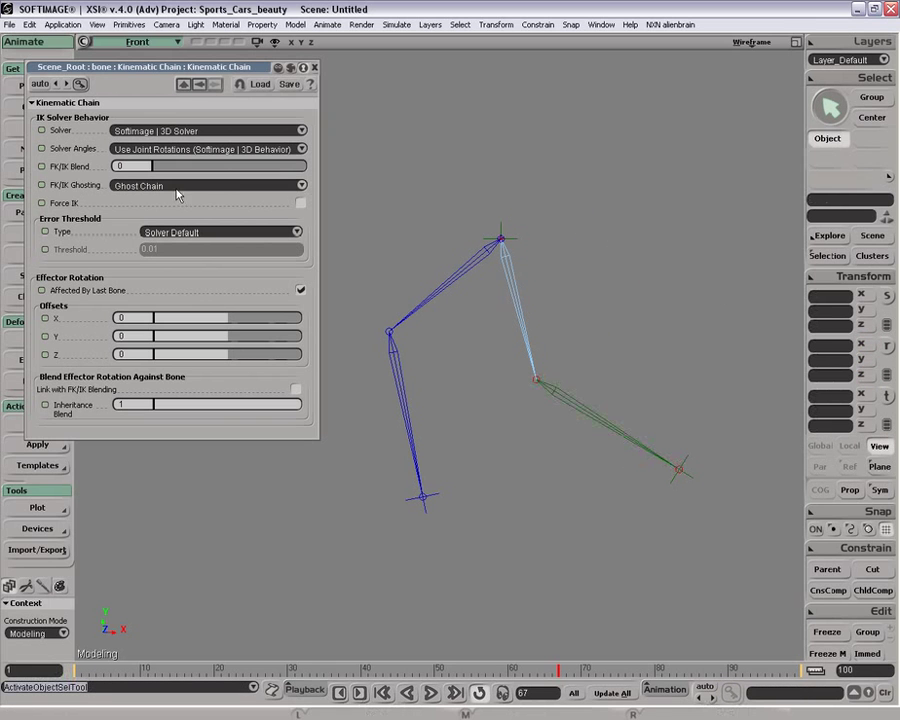
Play the animation to compare the FK chain with its IK ghost, and stop playback
{"action": "left_click", "coordinate": [431, 692]}
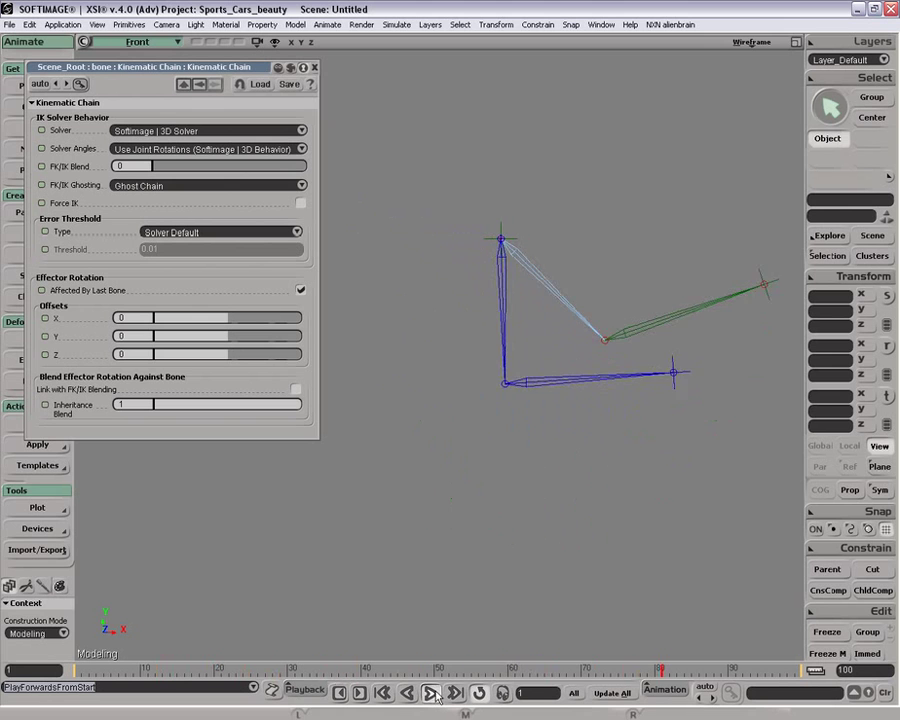
{"action": "key", "text": "Escape"}
{"action": "double_click", "coordinate": [247, 68]}
{"action": "double_click", "coordinate": [243, 69]}
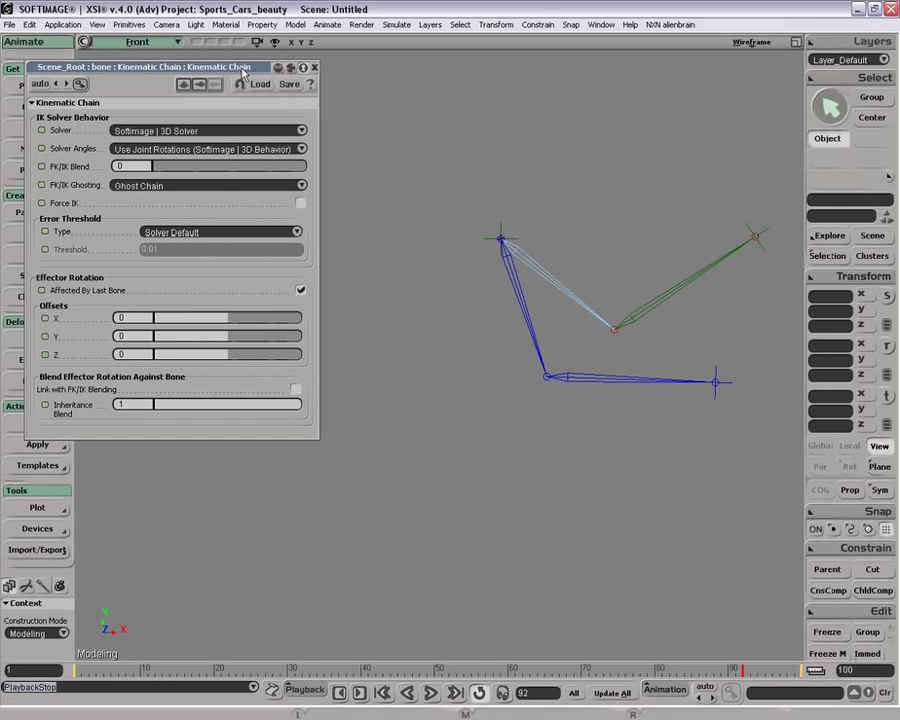
Close the Kinematic Chain properties and delete the entire bone chain
{"action": "left_click", "coordinate": [314, 67]}
{"action": "middle_click", "coordinate": [504, 278]}
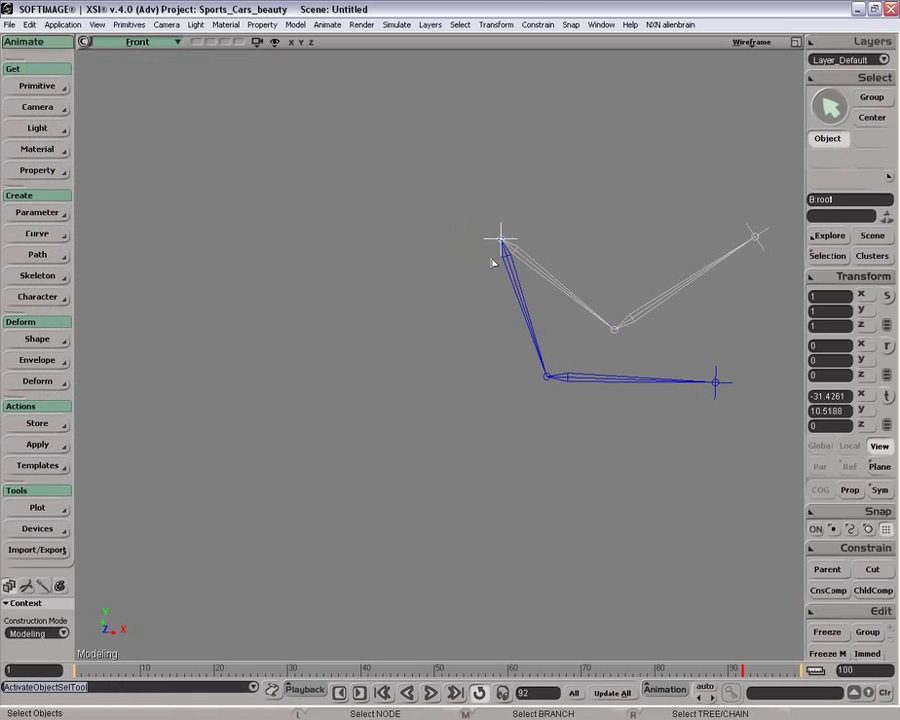
{"action": "key", "text": "Delete"}
{"action": "left_click", "coordinate": [37, 86]}
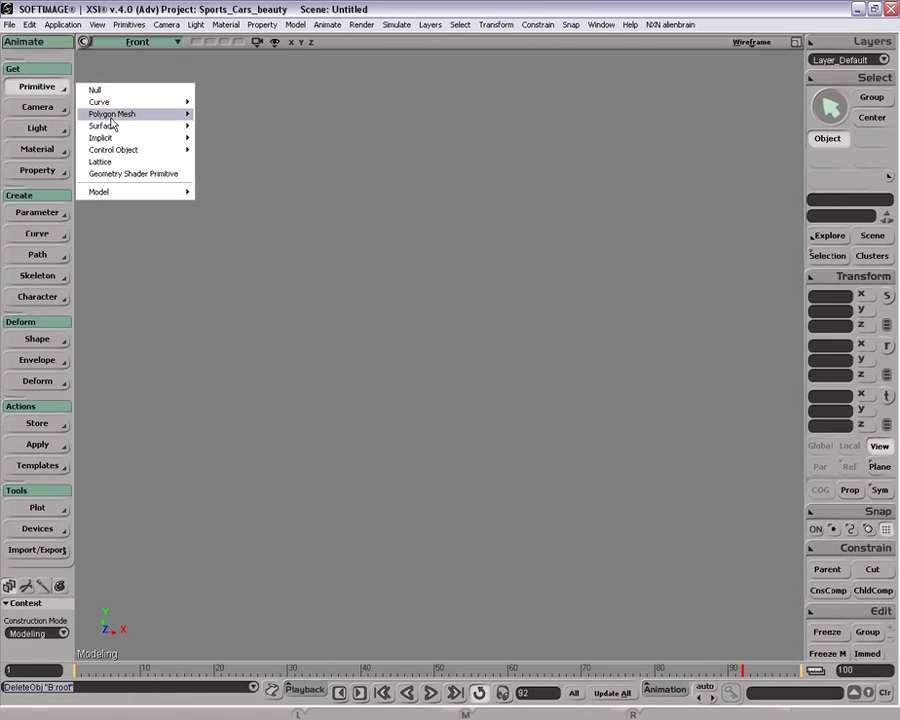
{"action": "mouse_move", "coordinate": [112, 120]}
{"action": "left_click", "coordinate": [383, 122]}
Draw a new two-bone 2D skeleton chain in the Front view and select its upper bone
{"action": "left_click", "coordinate": [52, 277]}
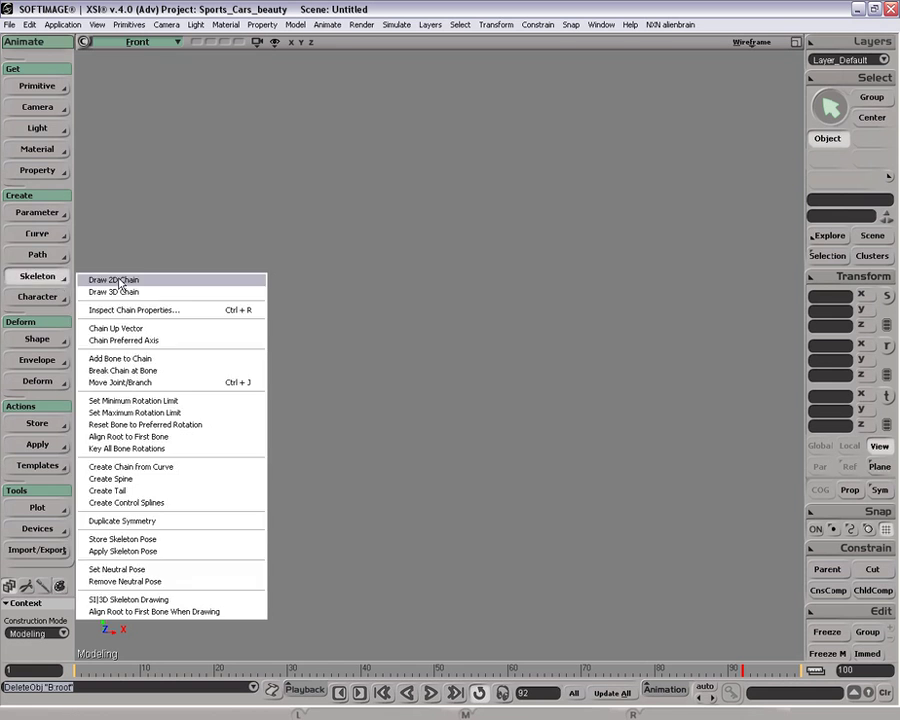
{"action": "left_click", "coordinate": [95, 280]}
{"action": "left_click", "coordinate": [291, 267]}
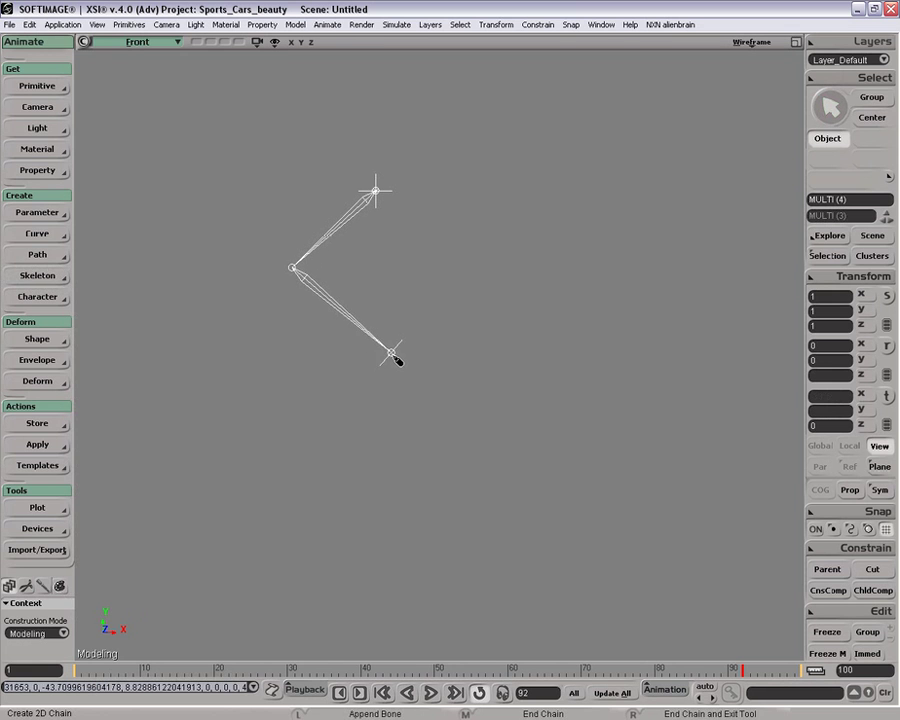
{"action": "key", "text": "space"}
{"action": "left_click", "coordinate": [434, 301]}
{"action": "key", "text": "z"}
{"action": "middle_click_drag", "start_coordinate": [434, 301], "coordinate": [372, 244]}
{"action": "key", "text": "space"}
{"action": "left_click", "coordinate": [287, 193]}
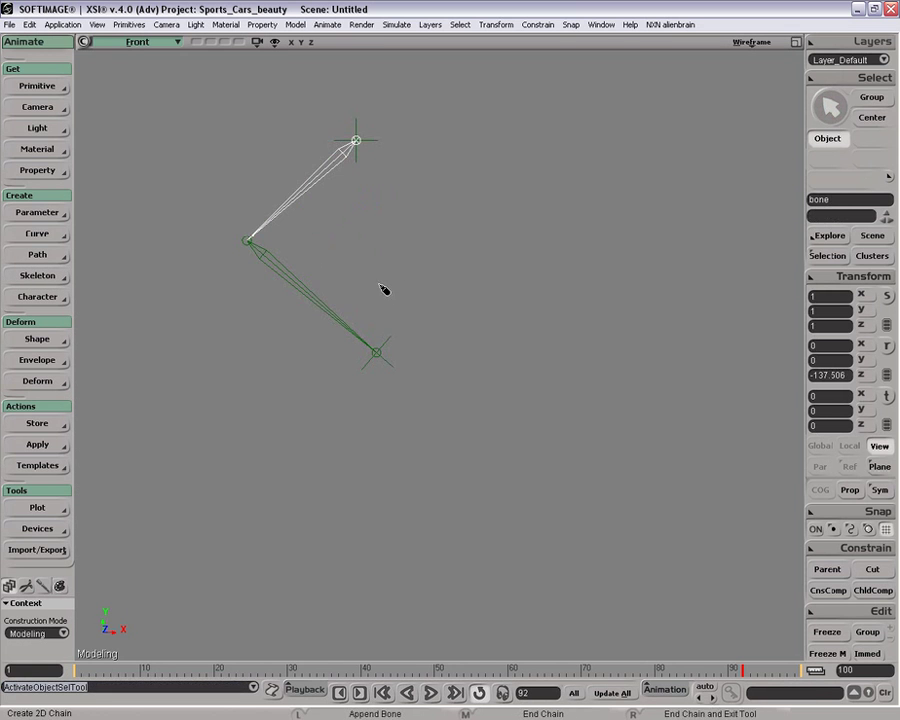
Swing the whole chain by rotating its root, and key the rotation of the upper and lower bones at frame 1
{"action": "key", "text": "c"}
{"action": "left_click_drag", "start_coordinate": [398, 287], "coordinate": [376, 287]}
{"action": "key", "text": "alt+Up"}
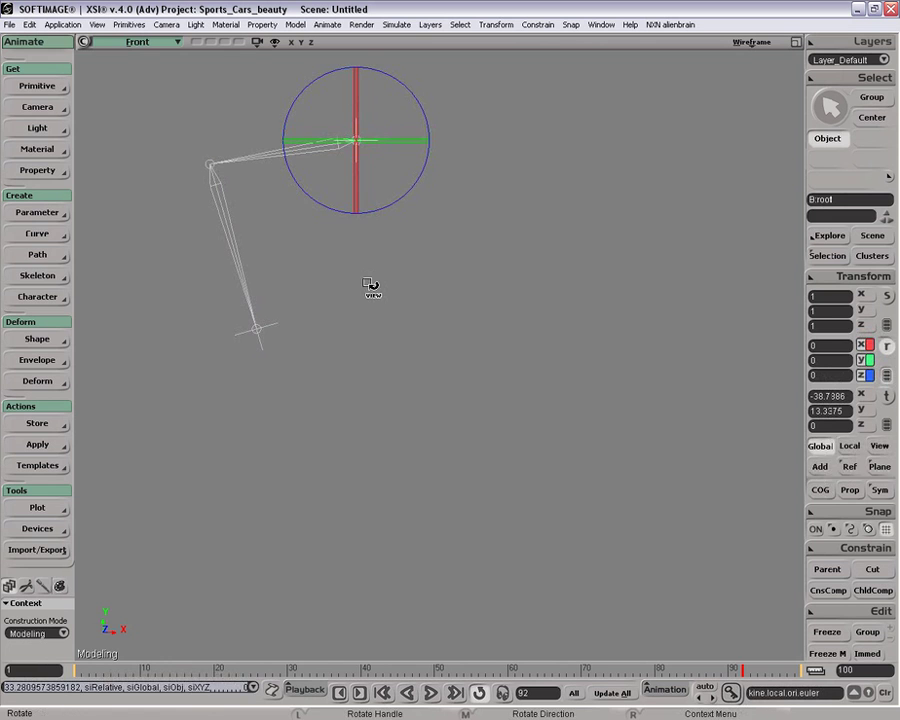
{"action": "key", "text": "space"}
{"action": "left_click", "coordinate": [276, 165]}
{"action": "key", "text": "c"}
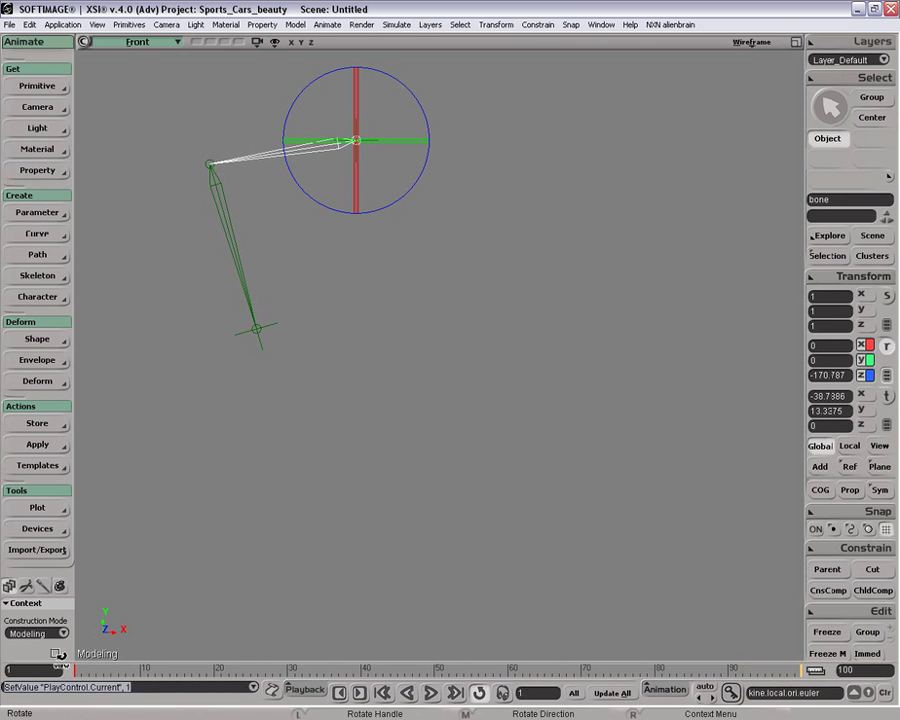
{"action": "key", "text": "space"}
{"action": "key", "text": "c"}
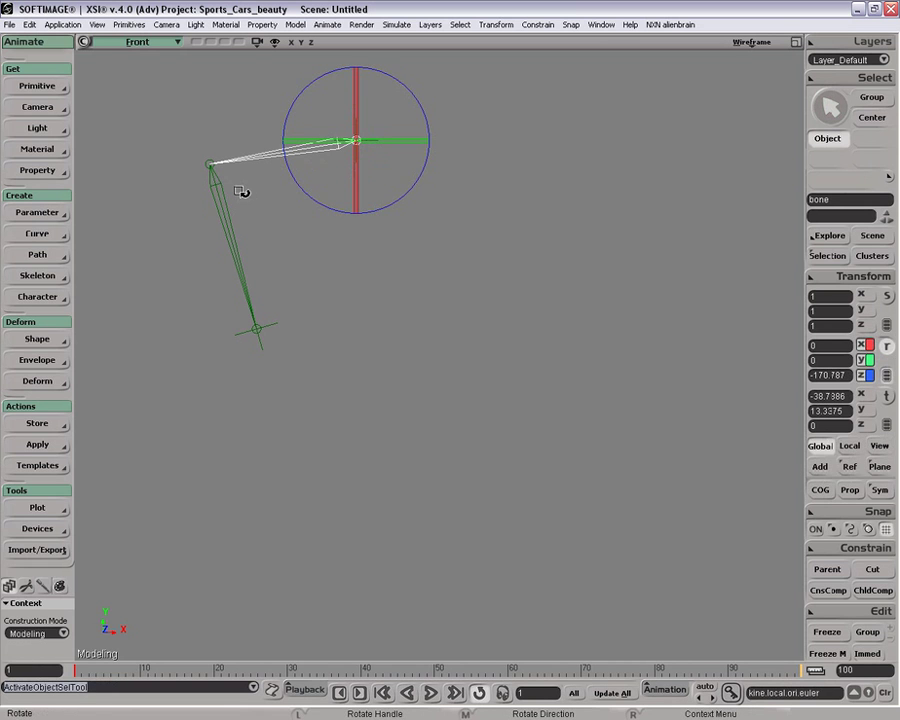
{"action": "left_click", "coordinate": [224, 202]}
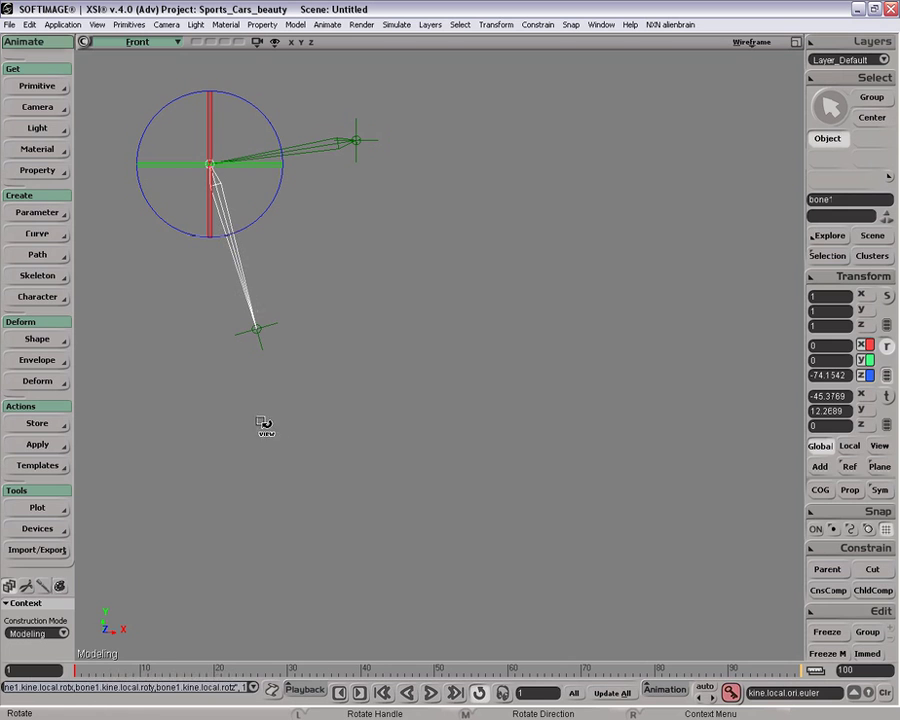
At frame 34, rotate the upper bone downward and the lower bone forward, and select both bones to key the pose
{"action": "key", "text": "space"}
{"action": "left_click", "coordinate": [274, 152]}
{"action": "key", "text": "space"}
{"action": "left_click_drag", "start_coordinate": [355, 293], "coordinate": [416, 267]}
{"action": "key", "text": "space"}
{"action": "left_click", "coordinate": [416, 271]}
{"action": "key", "text": "c"}
{"action": "left_click_drag", "start_coordinate": [526, 329], "coordinate": [525, 362]}
{"action": "key", "text": "space"}
{"action": "left_click", "coordinate": [377, 247], "text": "shift"}
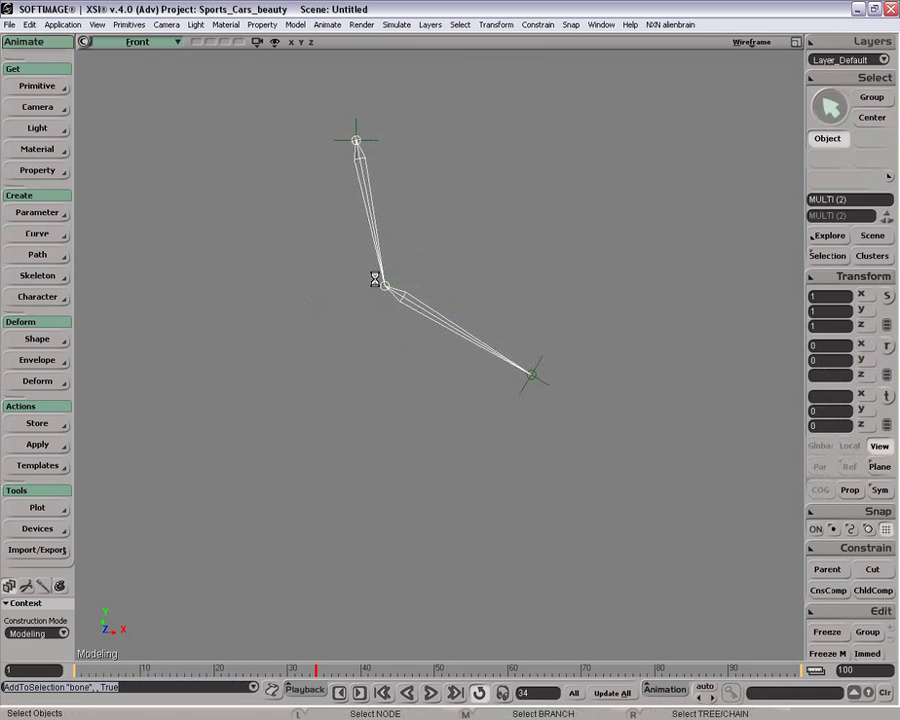
At frame 73, rotate both bones forward and up into a nearly extended pose and key their rotation
{"action": "left_click", "coordinate": [603, 669]}
{"action": "key", "text": "space"}
{"action": "left_click", "coordinate": [375, 241]}
{"action": "left_click_drag", "start_coordinate": [338, 249], "coordinate": [362, 316]}
{"action": "key", "text": "space"}
{"action": "left_click_drag", "start_coordinate": [503, 190], "coordinate": [595, 254]}
{"action": "key", "text": "c"}
{"action": "key", "text": "space"}
{"action": "left_click_drag", "start_coordinate": [443, 164], "coordinate": [516, 239], "text": "shift"}
{"action": "key", "text": "c"}
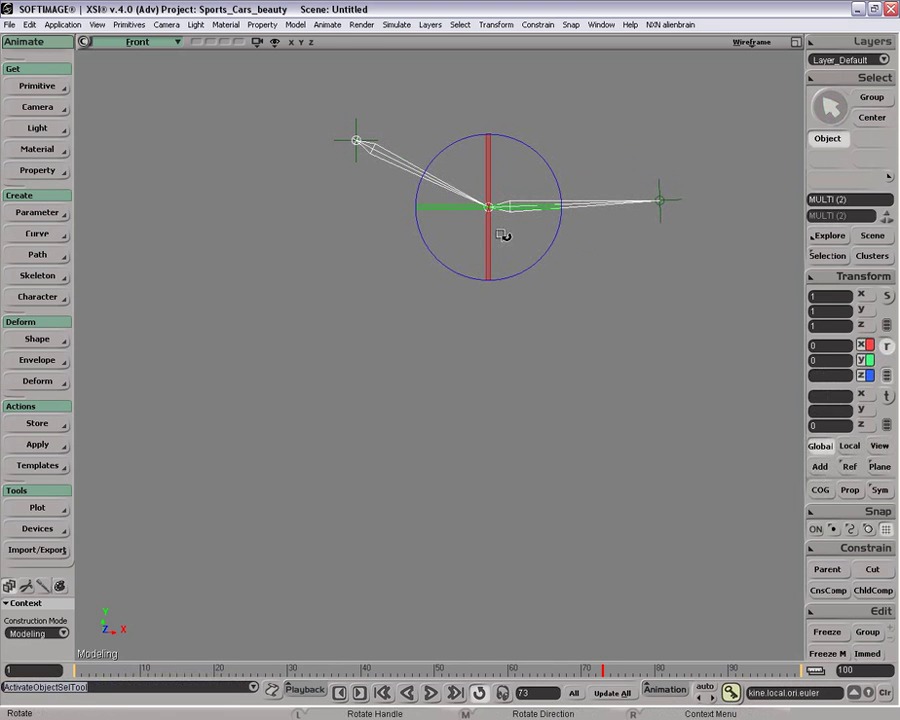
{"action": "key", "text": "k"}
Play the FK animation from the start with nothing selected, and stop playback
{"action": "middle_click", "coordinate": [433, 694]}
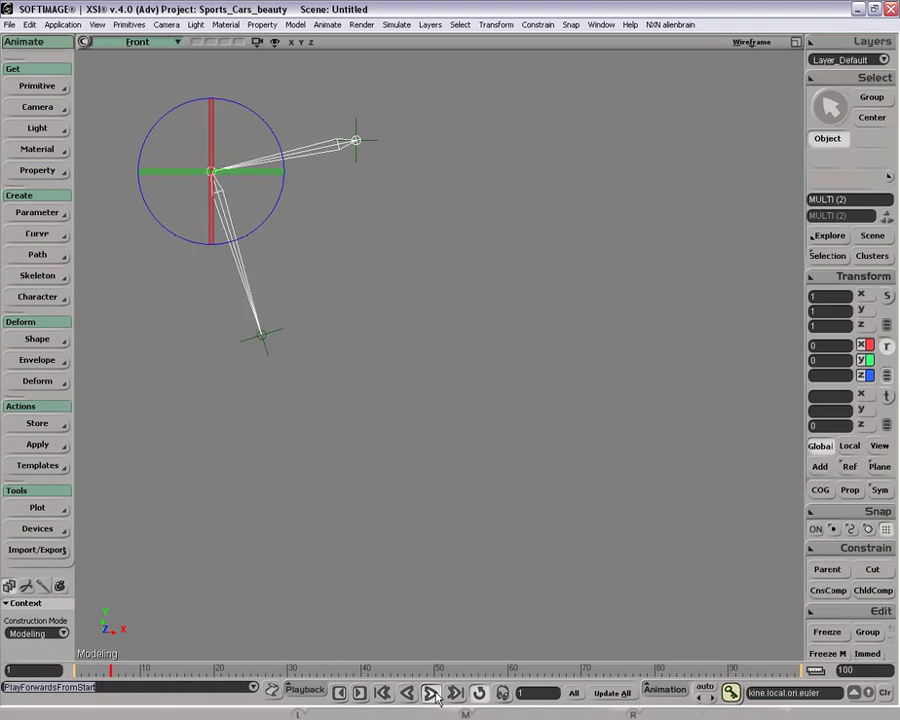
{"action": "key", "text": "ctrl+shift+a"}
{"action": "key", "text": "space"}
{"action": "key", "text": "z"}
{"action": "middle_click_drag", "start_coordinate": [315, 468], "coordinate": [346, 425]}
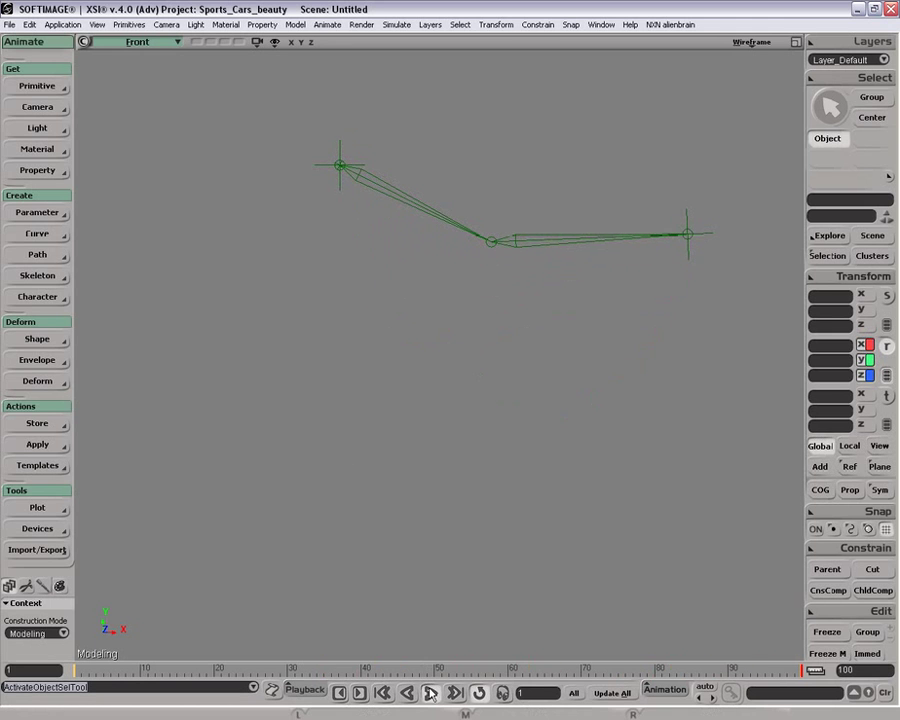
{"action": "key", "text": "Escape"}
Move to frame 25 and select the chain's effector for translation
{"action": "left_click_drag", "start_coordinate": [405, 617], "coordinate": [252, 618]}
{"action": "key", "text": "space"}
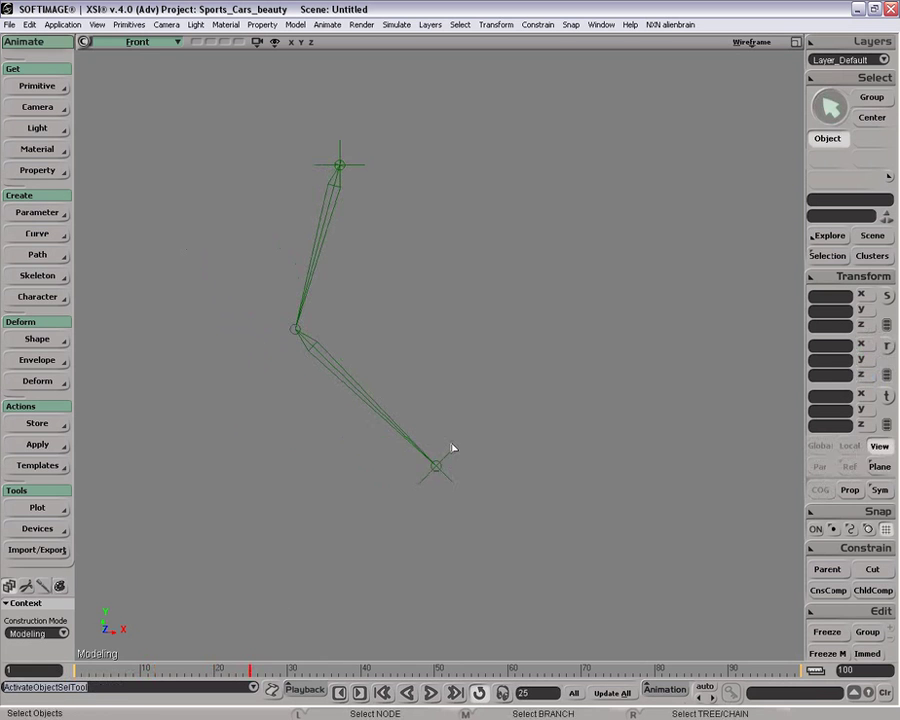
{"action": "left_click", "coordinate": [448, 453]}
{"action": "key", "text": "c"}
{"action": "key", "text": "v"}
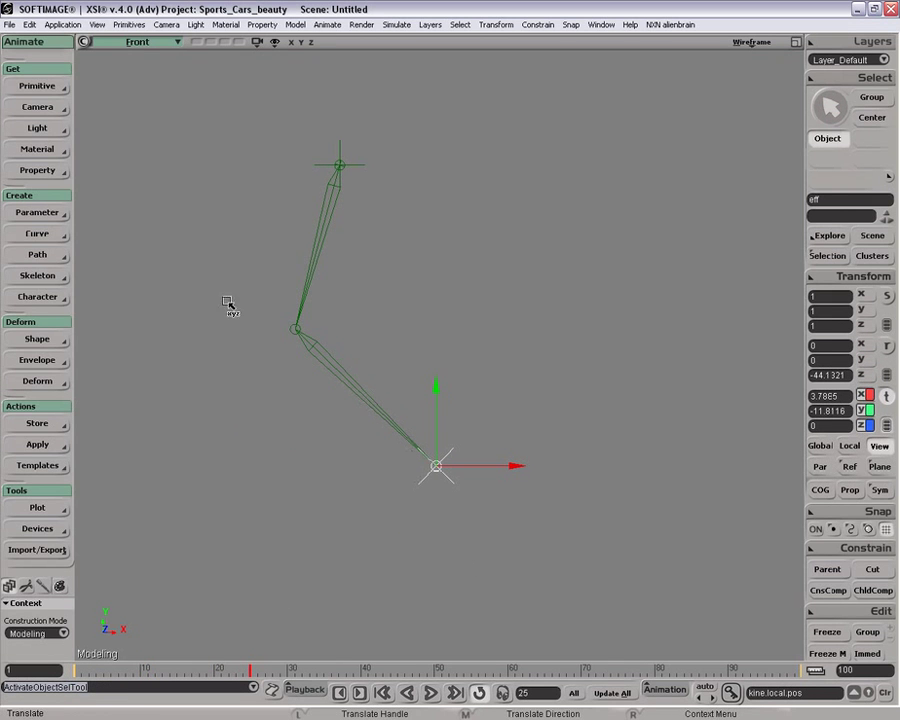
Create a polygon mesh cube, scale it uniformly to about 0.09, and place it just below the effector
{"action": "left_click", "coordinate": [33, 88]}
{"action": "left_click", "coordinate": [37, 86]}
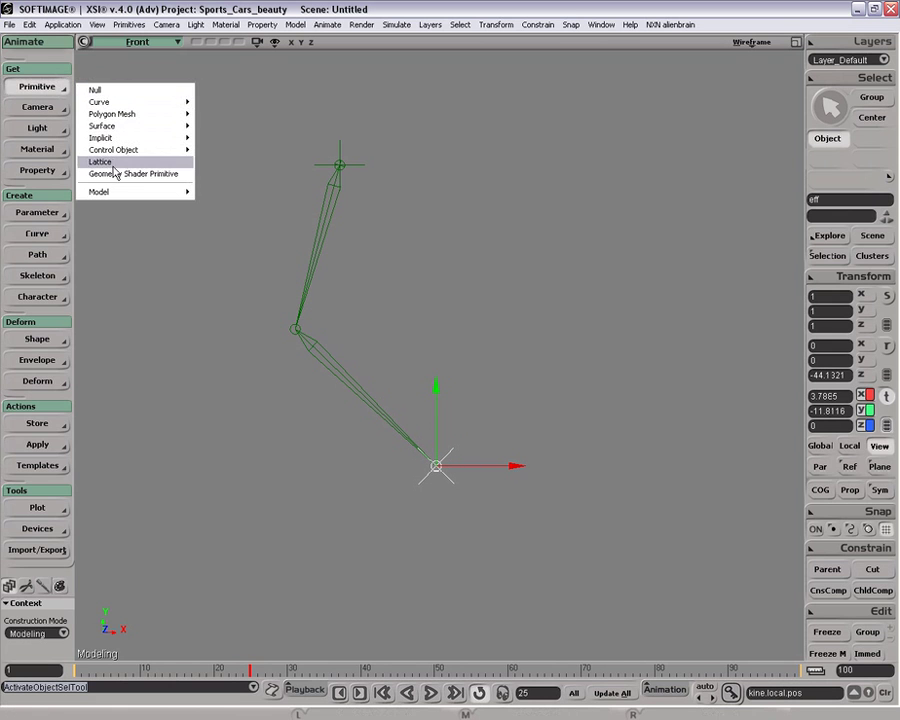
{"action": "mouse_move", "coordinate": [118, 114]}
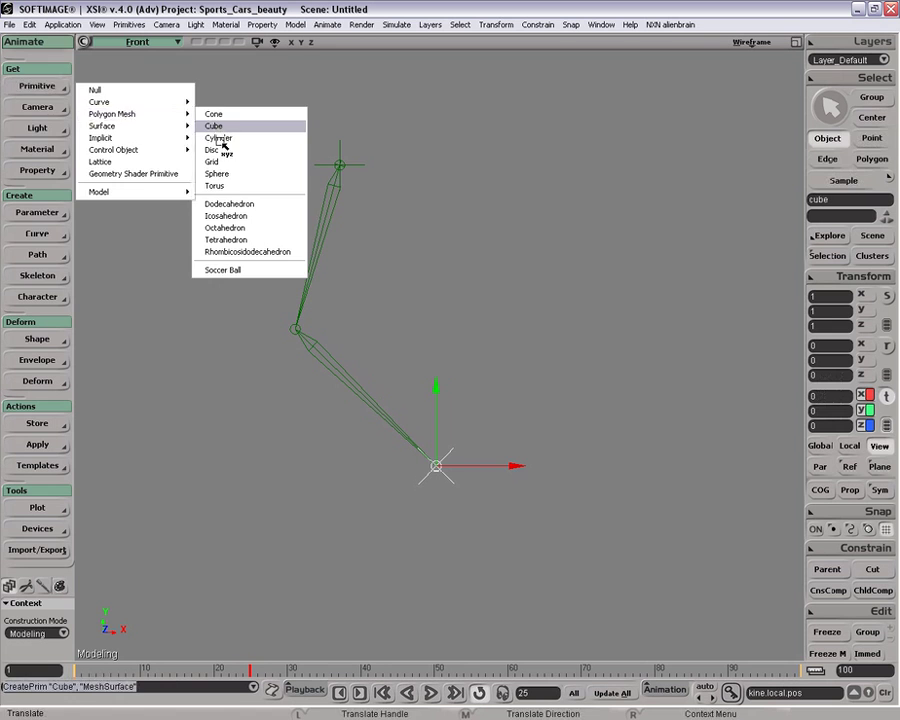
{"action": "left_click", "coordinate": [217, 128]}
{"action": "key", "text": "a"}
{"action": "left_click_drag", "start_coordinate": [666, 436], "coordinate": [230, 468]}
{"action": "key", "text": "x"}
{"action": "left_click_drag", "start_coordinate": [300, 429], "coordinate": [335, 368]}
{"action": "key", "text": "v"}
Select the cube's points, stretch them along X into a long thin floor under the effector, and deselect the object
{"action": "key", "text": "space"}
{"action": "left_click", "coordinate": [315, 68]}
{"action": "key", "text": "z"}
{"action": "middle_click", "coordinate": [251, 378]}
{"action": "key", "text": "x"}
{"action": "key", "text": "t"}
{"action": "left_click_drag", "start_coordinate": [303, 424], "coordinate": [224, 372]}
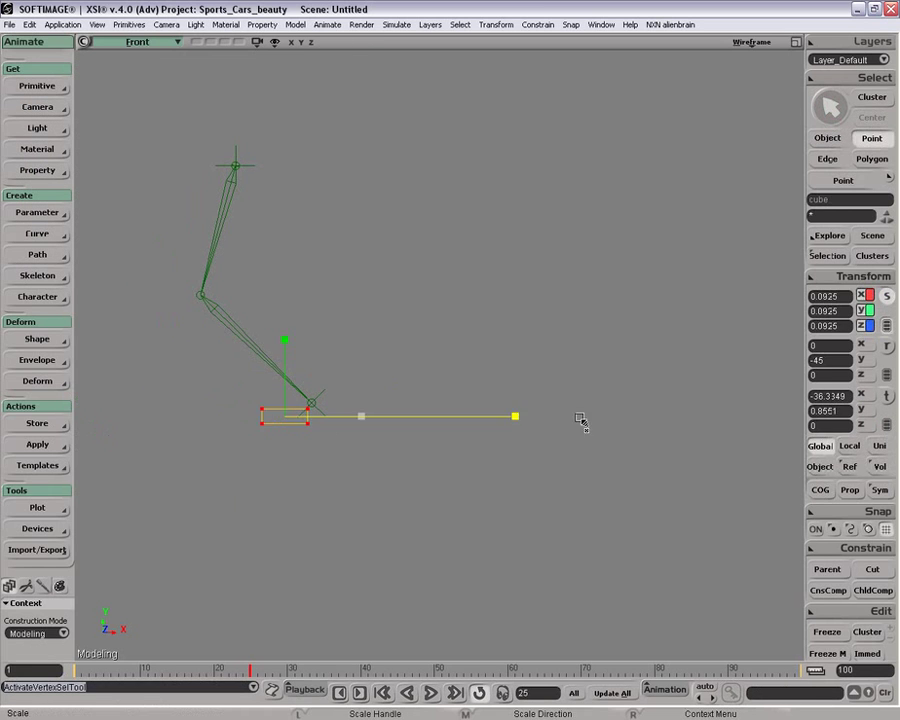
{"action": "left_click_drag", "start_coordinate": [553, 418], "coordinate": [632, 390]}
{"action": "left_click_drag", "start_coordinate": [357, 420], "coordinate": [682, 418]}
{"action": "key", "text": "space"}
{"action": "left_click", "coordinate": [400, 378]}
Mark the effector's global Pos.X, Pos.Y and Pos.Z parameters, key them at frame 25, and deselect the effector
{"action": "key", "text": "z"}
{"action": "left_click_drag", "start_coordinate": [247, 392], "coordinate": [412, 382]}
{"action": "scroll", "coordinate": [412, 382], "scroll_direction": "up", "scroll_amount": 3}
{"action": "key", "text": "space"}
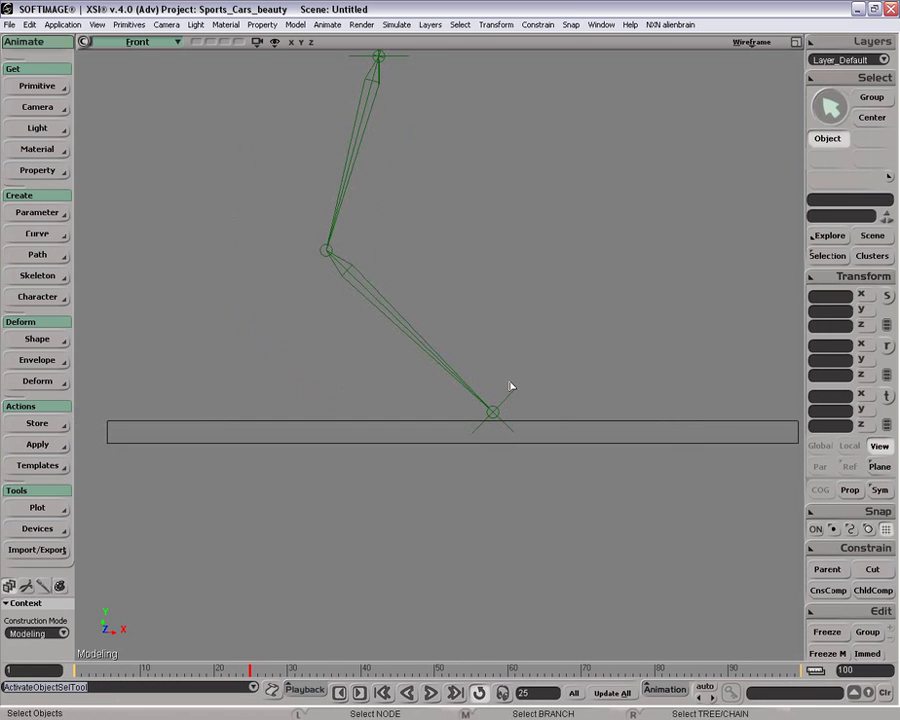
{"action": "key", "text": "v"}
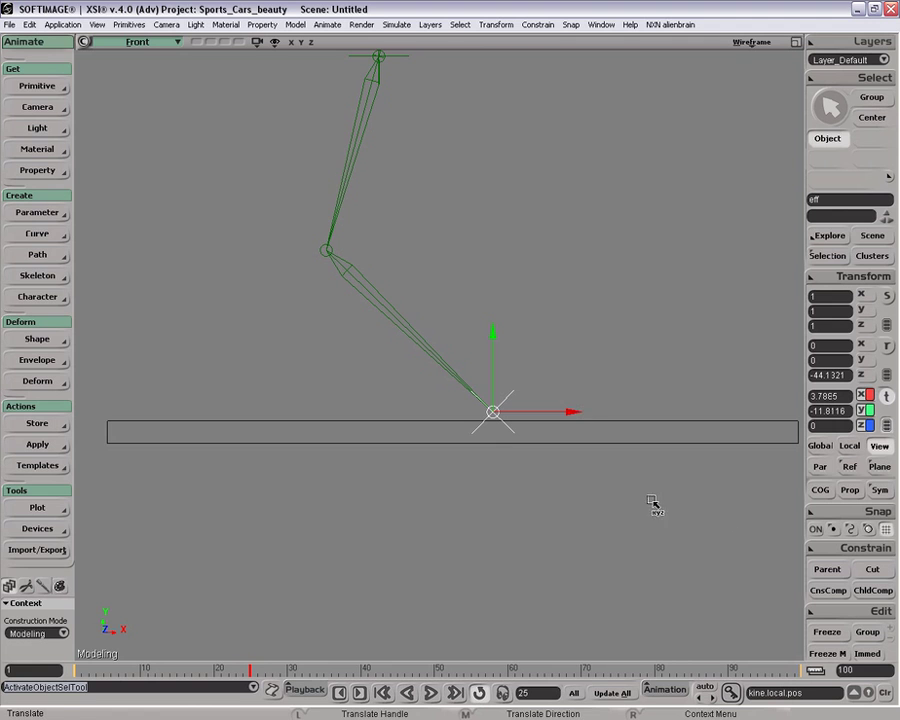
{"action": "left_click", "coordinate": [855, 694]}
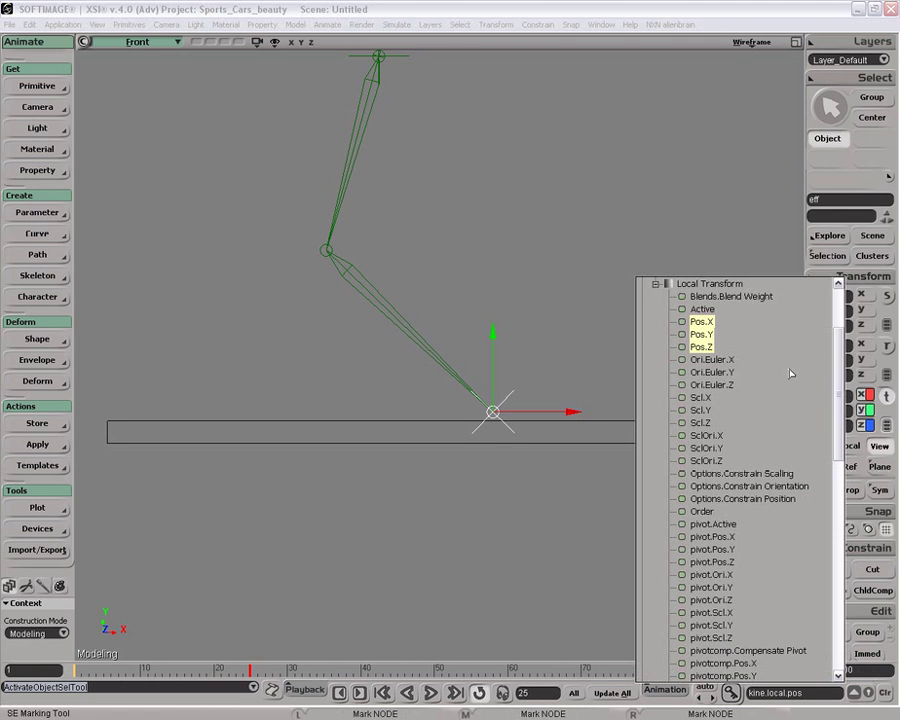
{"action": "left_click", "coordinate": [655, 284]}
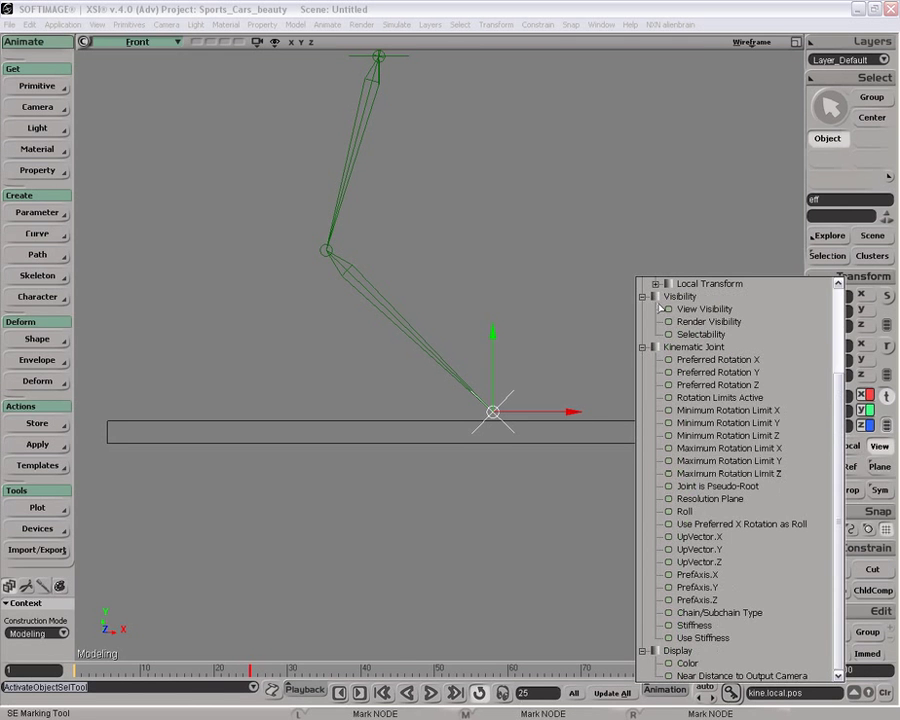
{"action": "scroll", "coordinate": [663, 369], "scroll_direction": "up", "scroll_amount": 3}
{"action": "left_click", "coordinate": [655, 385]}
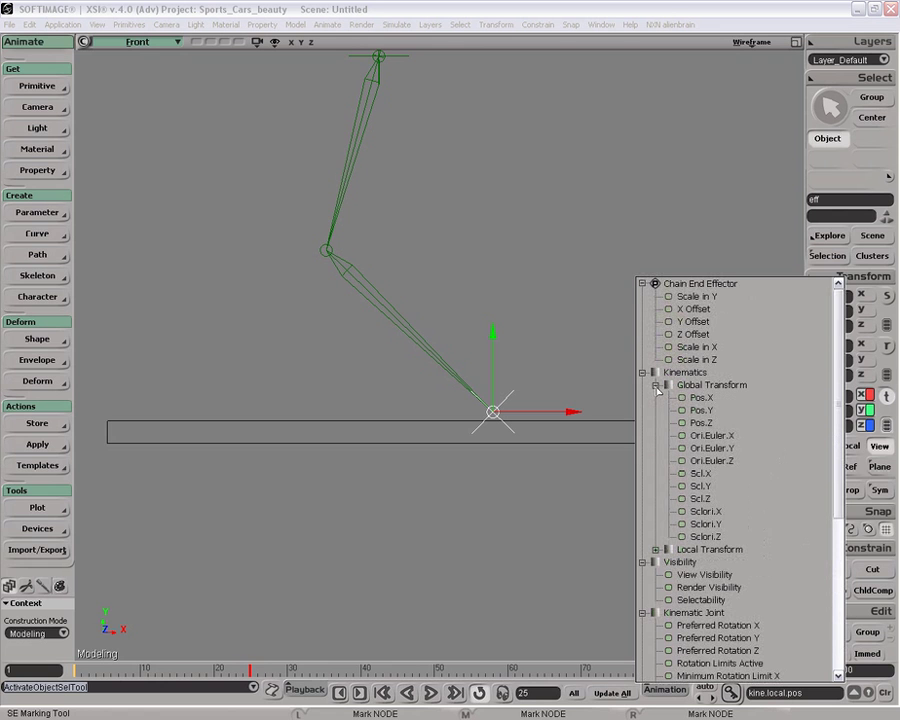
{"action": "left_click", "coordinate": [701, 398], "text": "ctrl"}
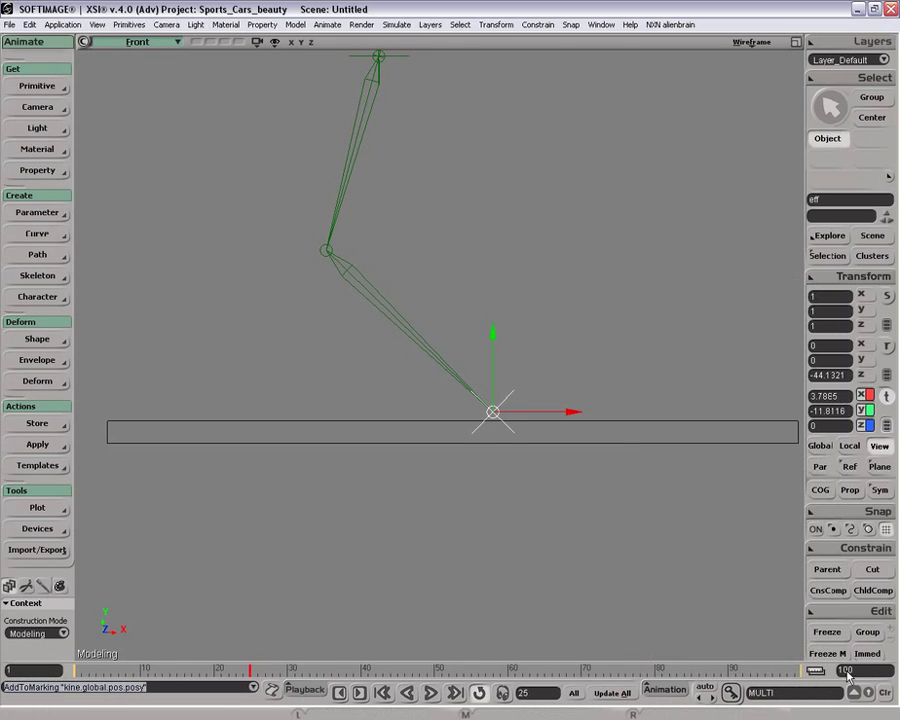
{"action": "key", "text": "space"}
{"action": "left_click", "coordinate": [562, 404]}
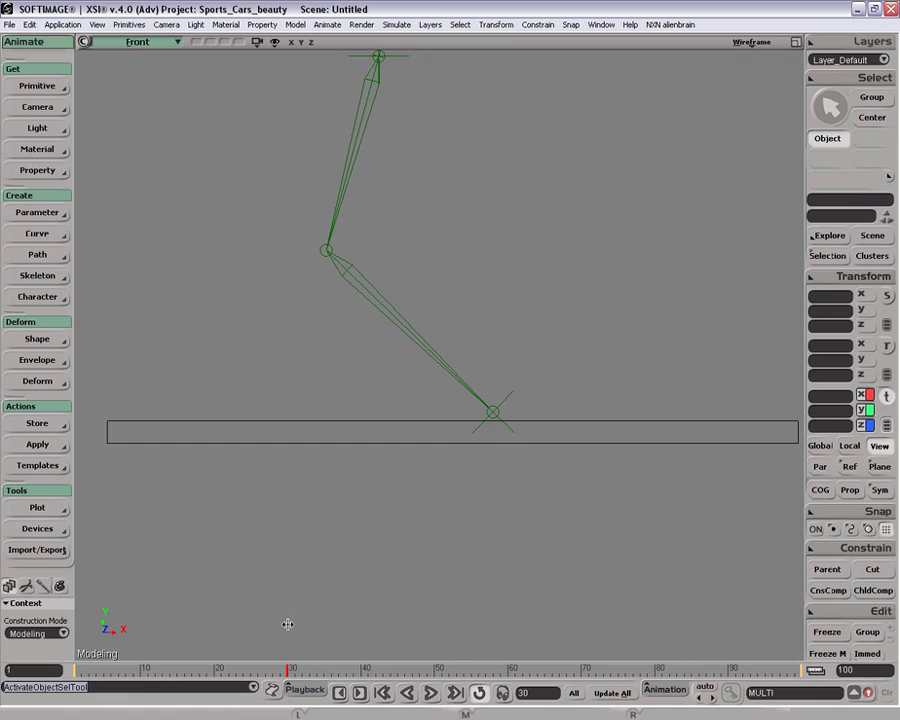
Play the animation from the start to check the chain with its effector keyed above the floor
{"action": "left_click", "coordinate": [430, 695]}
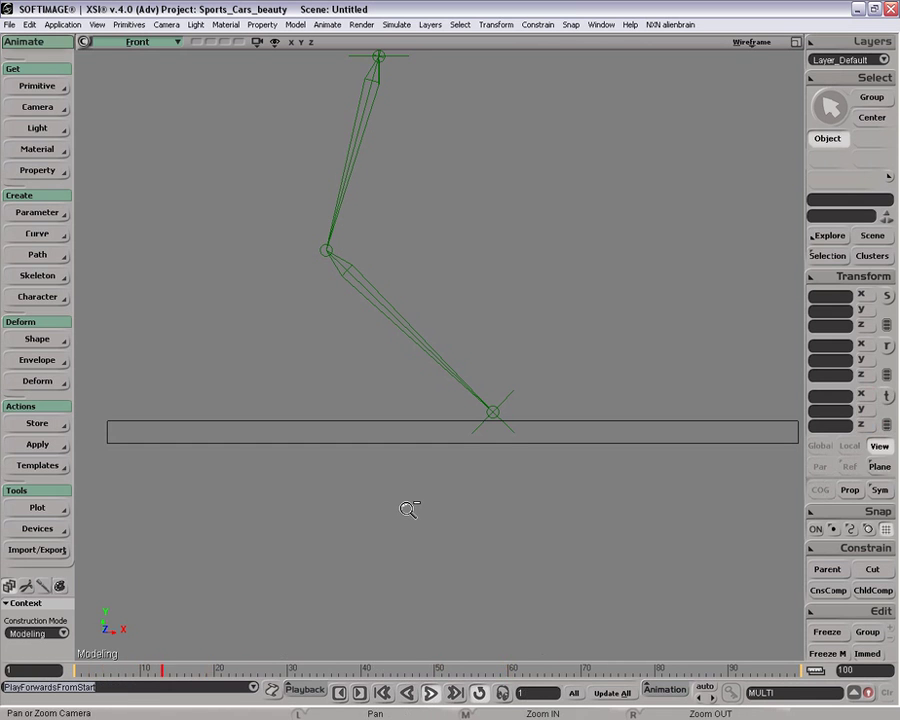
{"action": "key", "text": "z"}
{"action": "right_click", "coordinate": [408, 504]}
{"action": "right_click", "coordinate": [406, 504]}
{"action": "left_click_drag", "start_coordinate": [406, 504], "coordinate": [403, 534]}
Open the upper bone's Kinematic Chain properties and set FK/IK Blend to 0 and FK/IK Ghosting to Ghost Chain
{"action": "key", "text": "space"}
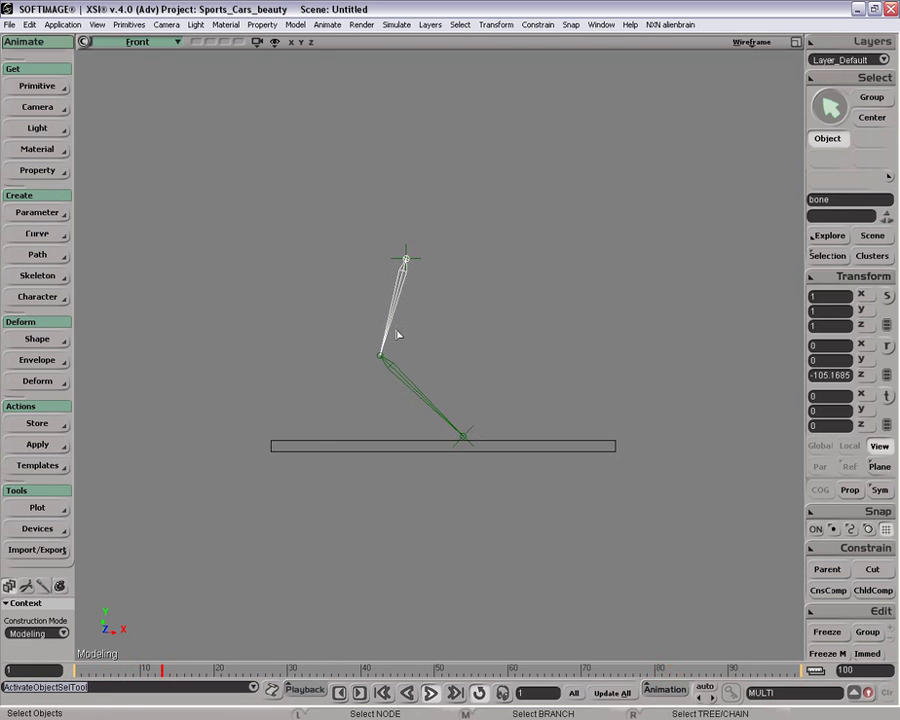
{"action": "key", "text": "space"}
{"action": "key", "text": "ctrl+k"}
{"action": "left_click_drag", "start_coordinate": [248, 167], "coordinate": [149, 187]}
{"action": "key", "text": "z"}
{"action": "left_click_drag", "start_coordinate": [449, 346], "coordinate": [481, 349]}
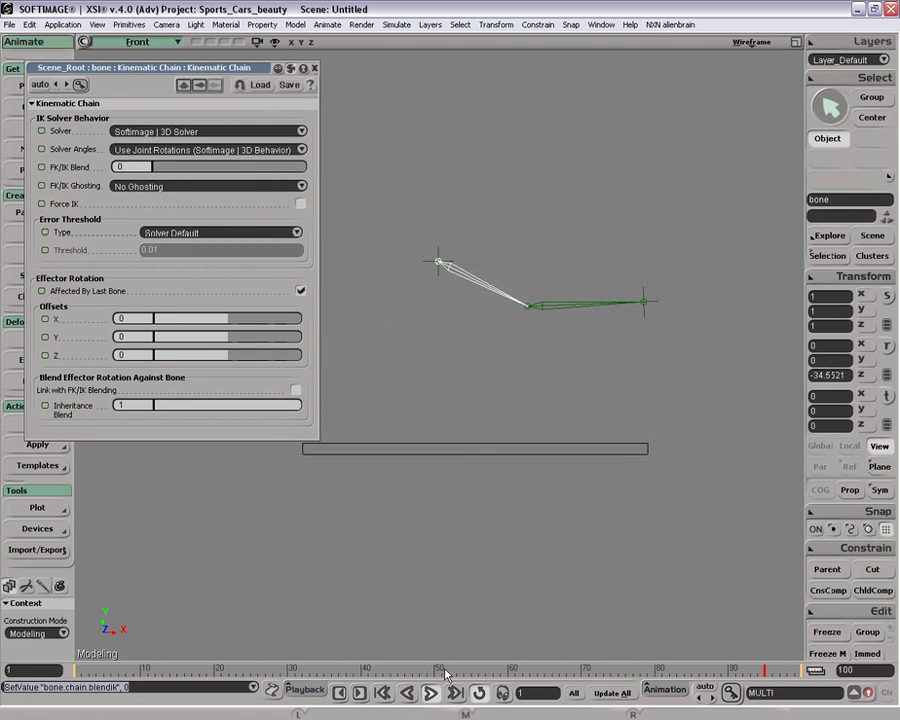
{"action": "left_click", "coordinate": [172, 190]}
{"action": "left_click", "coordinate": [171, 197]}
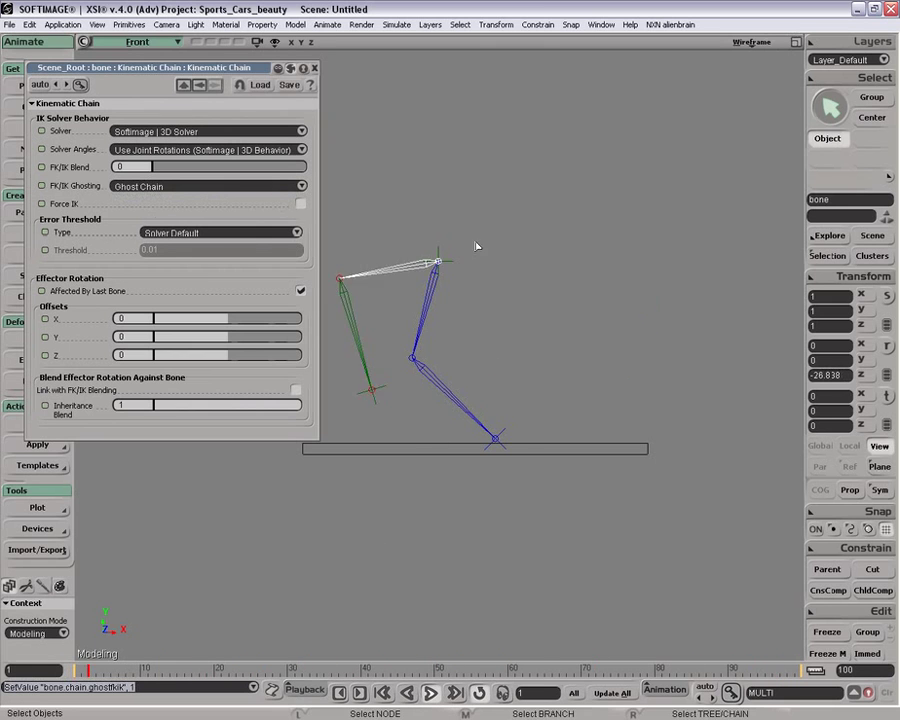
Blend the chain back to full IK by setting FK/IK Blend to 1
{"action": "left_click_drag", "start_coordinate": [150, 170], "coordinate": [396, 218]}
{"action": "key", "text": "z"}
{"action": "middle_click", "coordinate": [458, 337]}
{"action": "middle_click", "coordinate": [464, 336]}
{"action": "left_click_drag", "start_coordinate": [464, 336], "coordinate": [480, 357]}
Select the effector, show its properties alongside the Kinematic Chain properties, and try to rotate the effector
{"action": "key", "text": "space"}
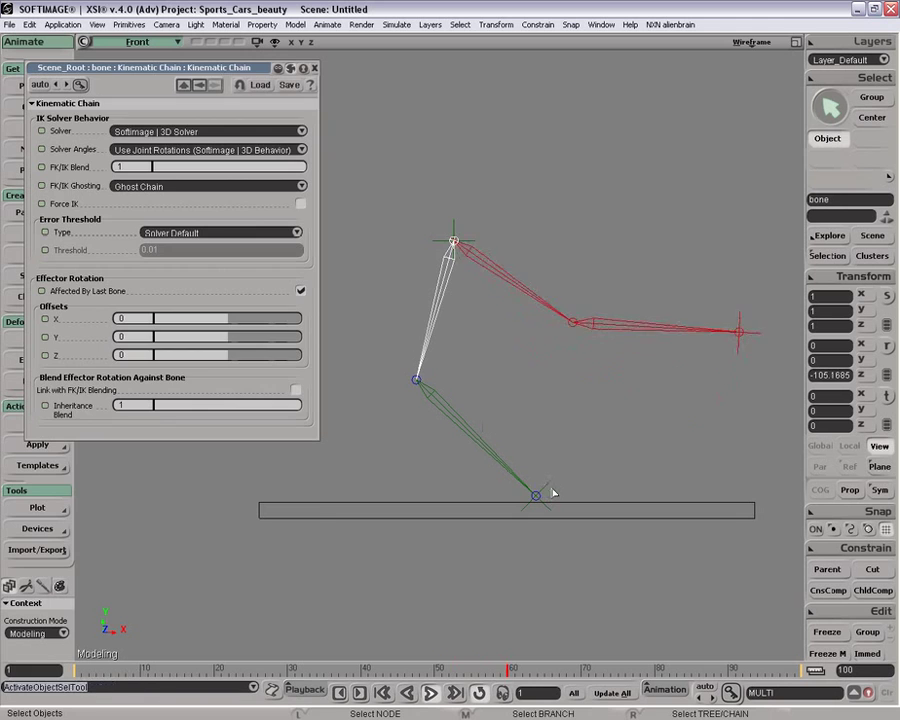
{"action": "left_click", "coordinate": [540, 492]}
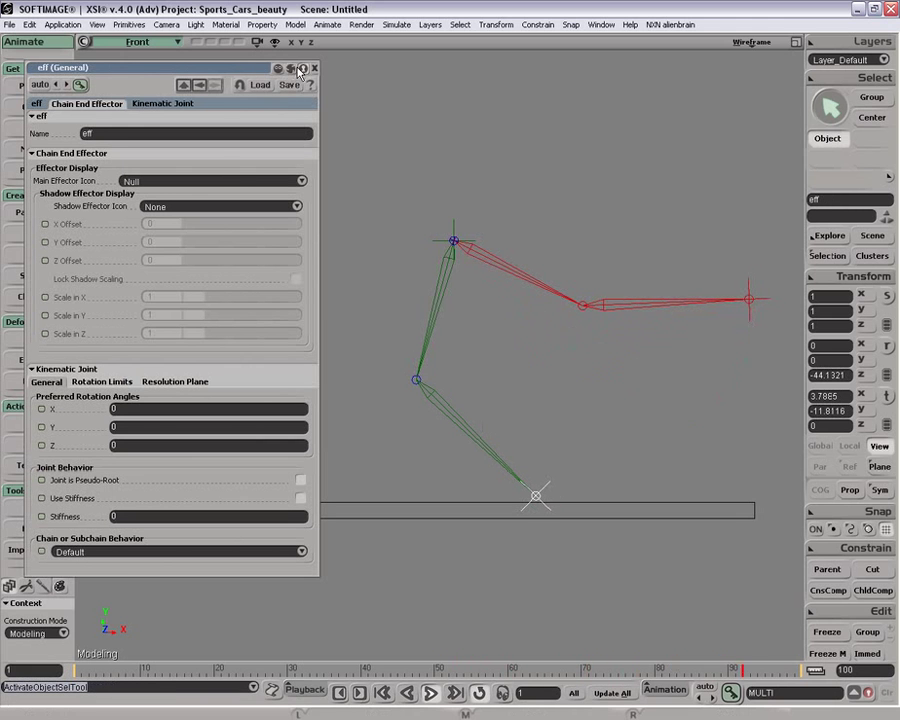
{"action": "left_click", "coordinate": [201, 85]}
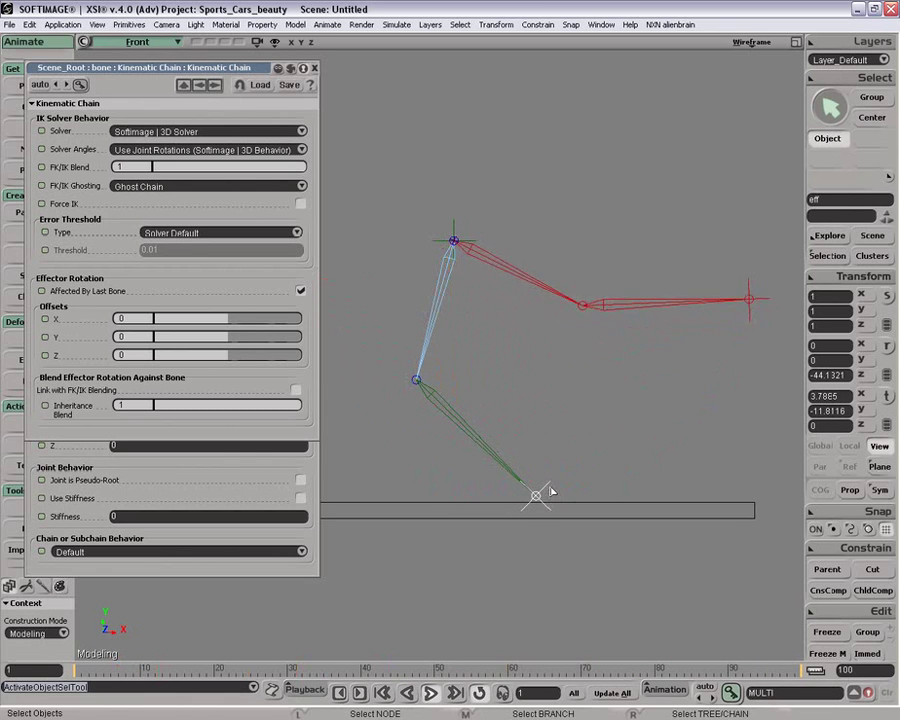
{"action": "key", "text": "c"}
{"action": "left_click_drag", "start_coordinate": [632, 457], "coordinate": [622, 452]}
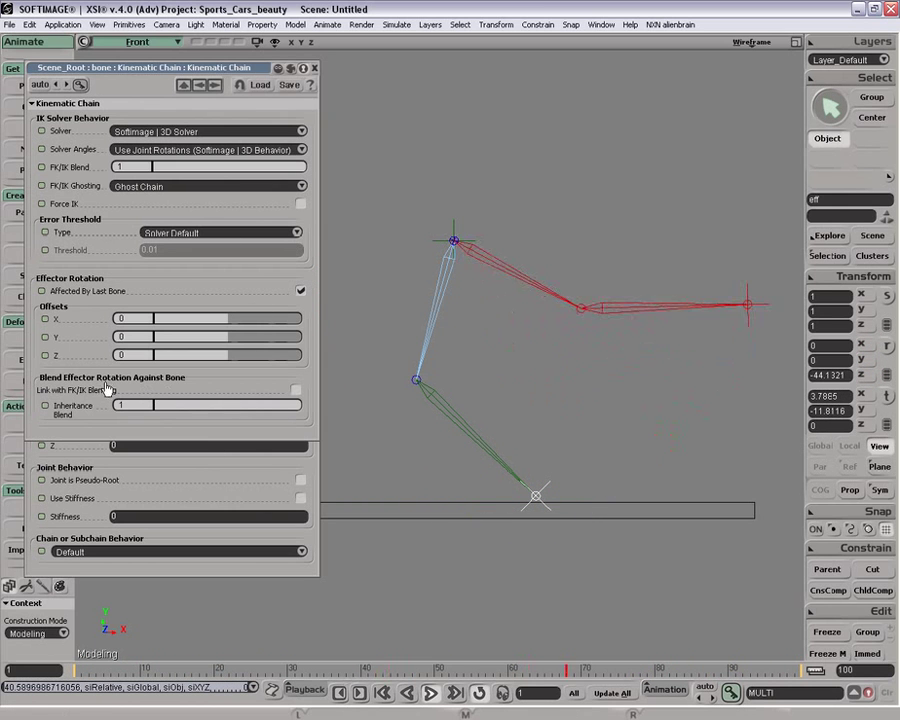
Enable Link with FK/IK Blending for the effector rotation and rotate the effector to about -88 degrees in Z
{"action": "left_click", "coordinate": [296, 389]}
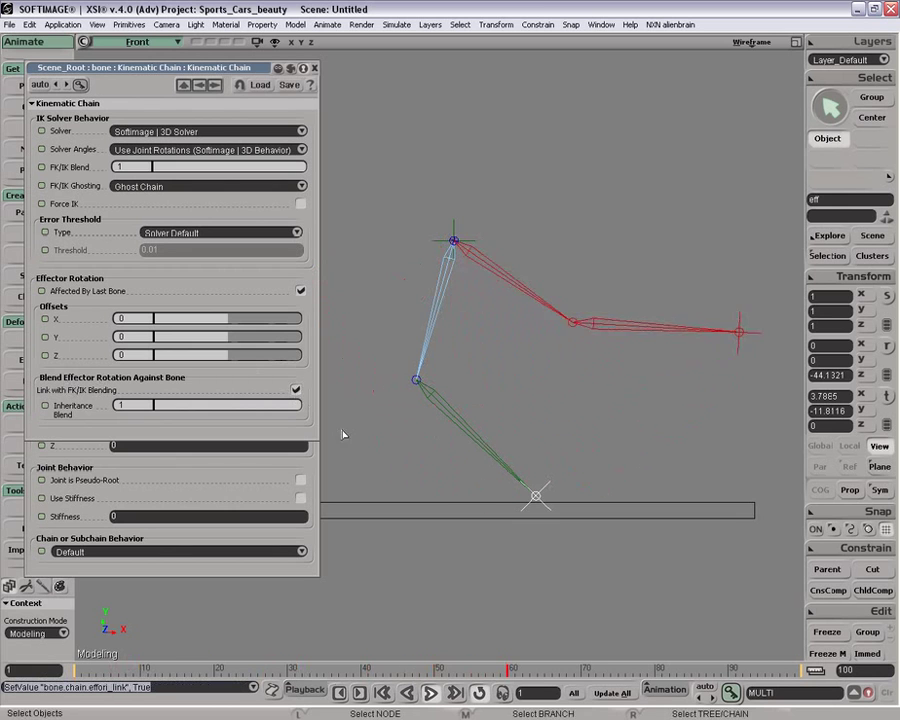
{"action": "key", "text": "c"}
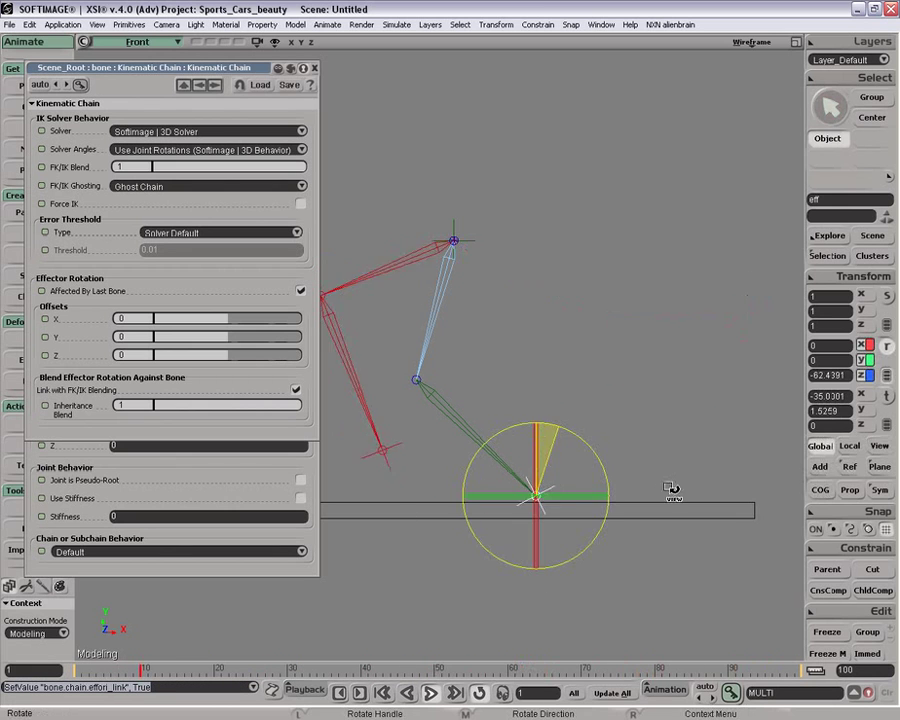
{"action": "key", "text": "v"}
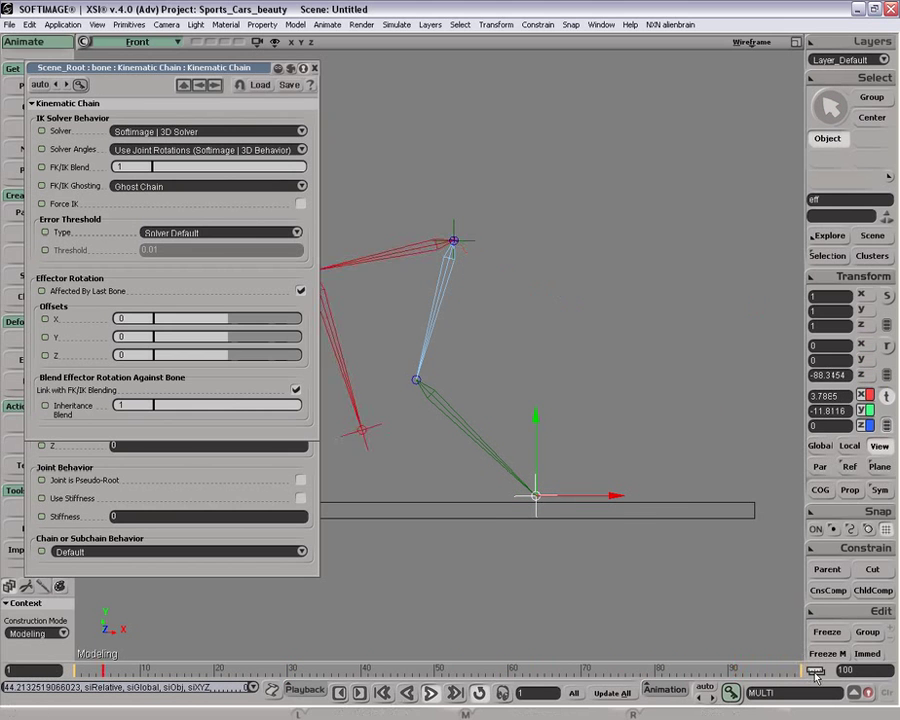
Add the effector's global Ori.Euler.X, Ori.Euler.Y and Ori.Euler.Z to the marked parameters and key them at frame 1
{"action": "left_click", "coordinate": [853, 692]}
{"action": "left_click", "coordinate": [722, 438], "text": "shift"}
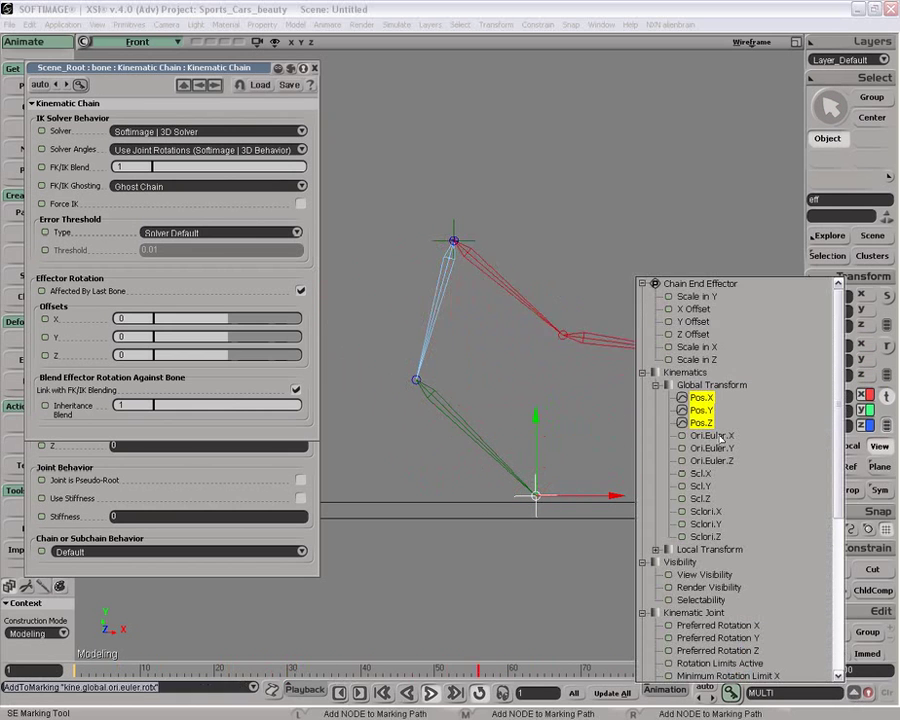
{"action": "left_click", "coordinate": [858, 685]}
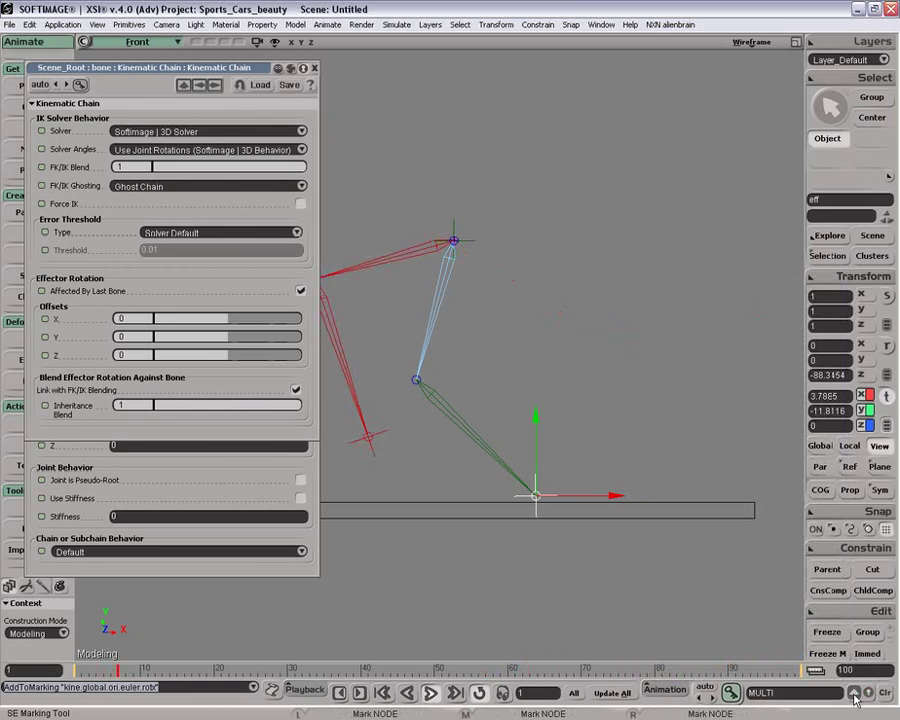
{"action": "left_click", "coordinate": [854, 693]}
{"action": "left_click", "coordinate": [727, 438], "text": "shift"}
{"action": "left_click", "coordinate": [722, 450], "text": "shift"}
{"action": "left_click", "coordinate": [721, 462], "text": "shift"}
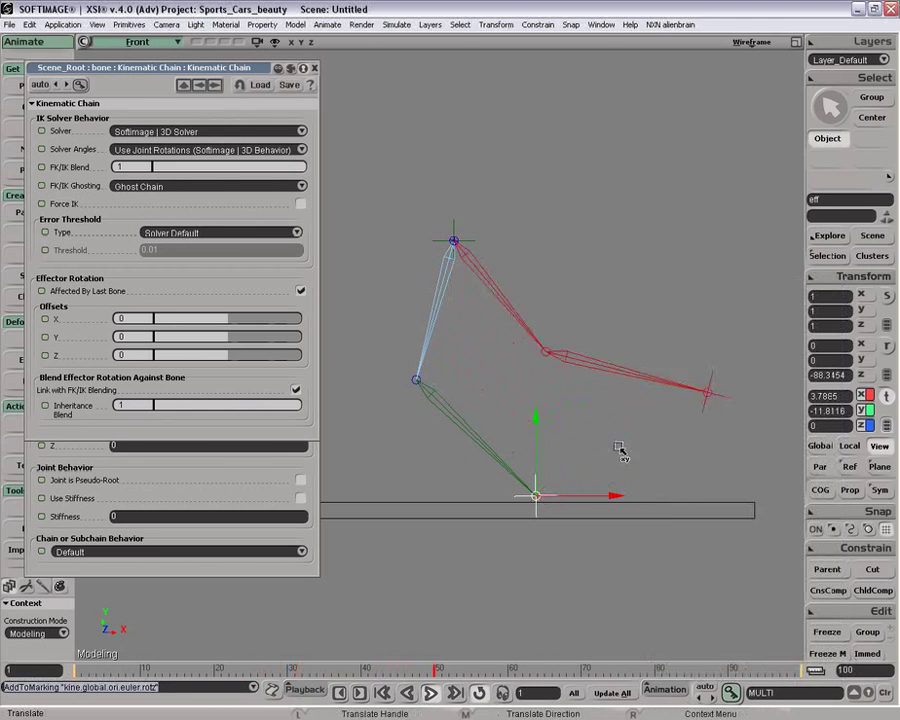
{"action": "key", "text": "c"}
{"action": "left_click_drag", "start_coordinate": [668, 522], "coordinate": [568, 588]}
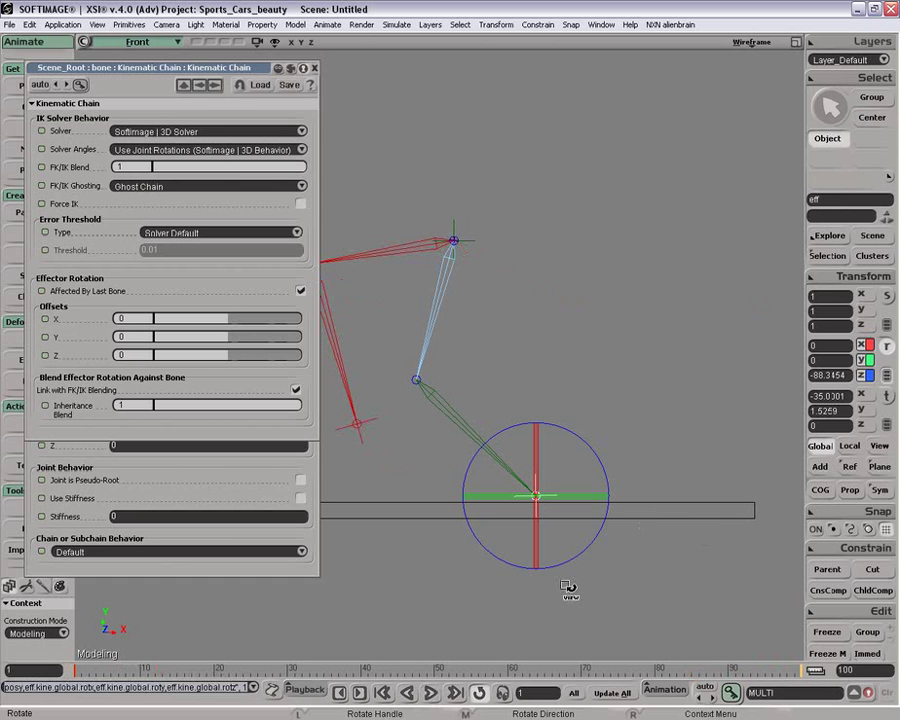
Play the animation and sweep FK/IK Blend toward FK and back to 1
{"action": "left_click", "coordinate": [428, 693]}
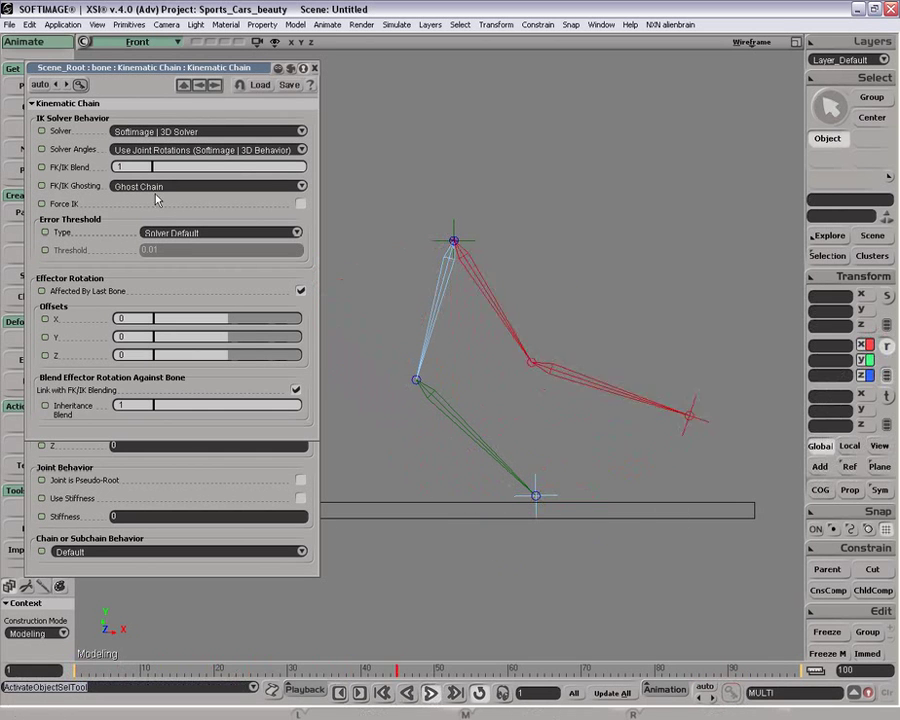
{"action": "left_click_drag", "start_coordinate": [281, 170], "coordinate": [326, 209]}
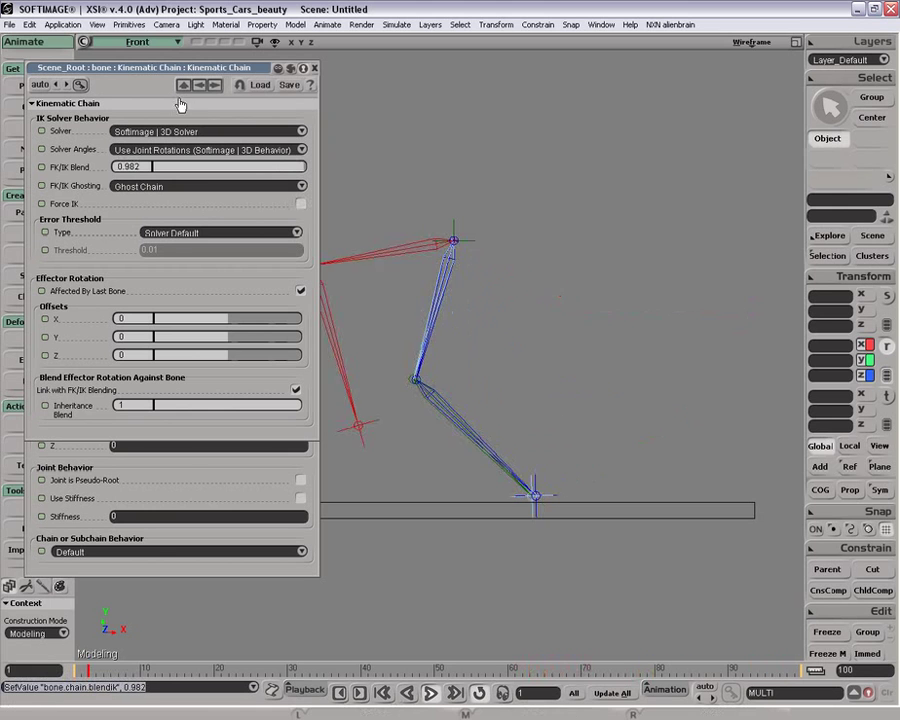
{"action": "left_click_drag", "start_coordinate": [193, 120], "coordinate": [440, 164]}
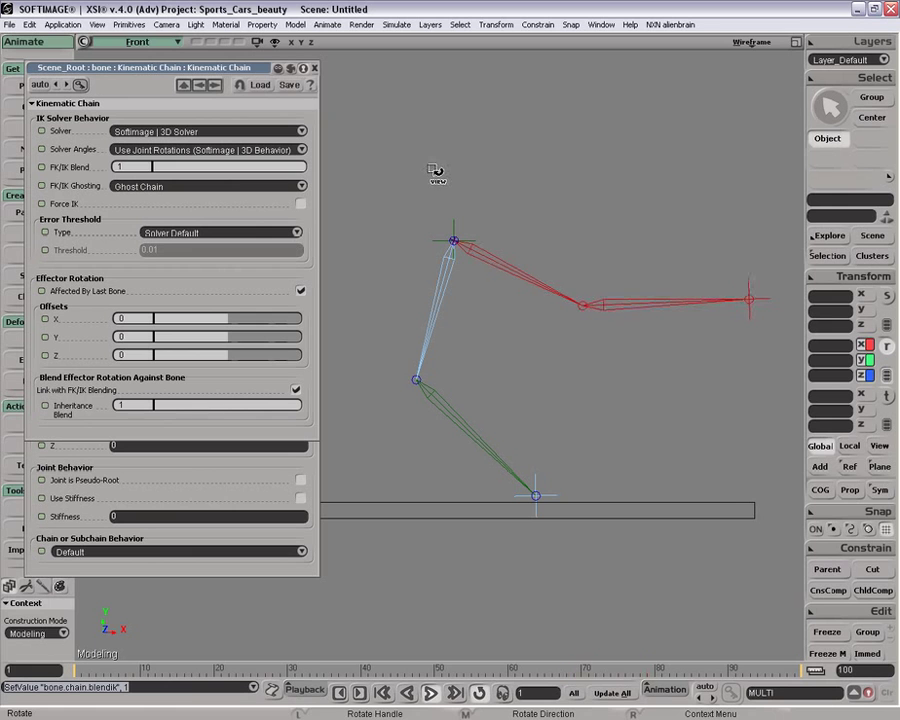
Switch the playing chain to full FK with FK/IK Blend 0, stop at frame 82 and return the blend to 1
{"action": "left_click_drag", "start_coordinate": [298, 168], "coordinate": [161, 167]}
{"action": "key", "text": "z"}
{"action": "right_click_drag", "start_coordinate": [520, 212], "coordinate": [463, 217]}
{"action": "key", "text": "c"}
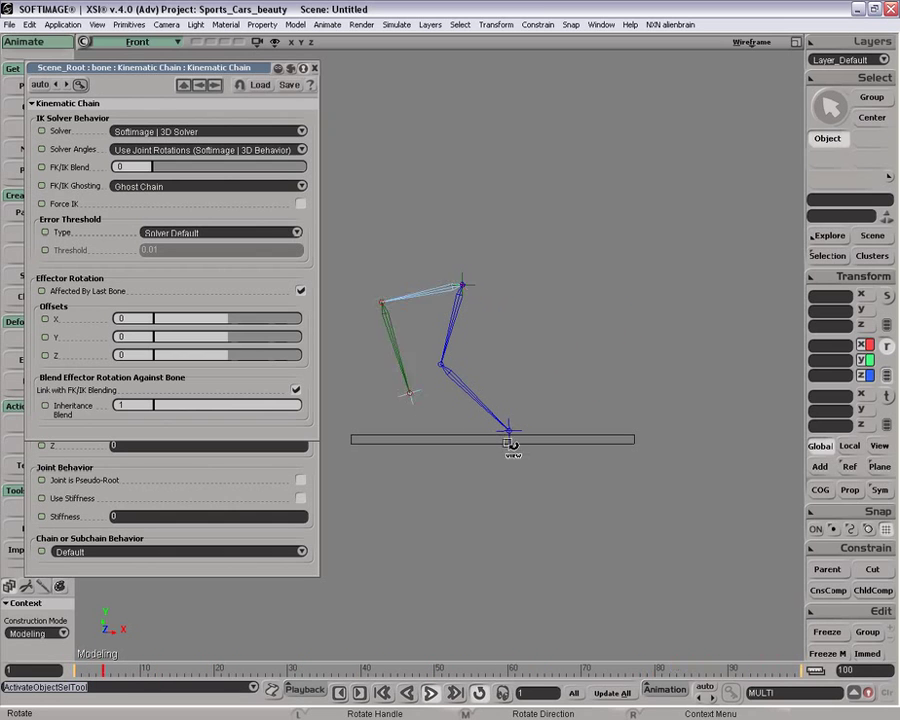
{"action": "key", "text": "space"}
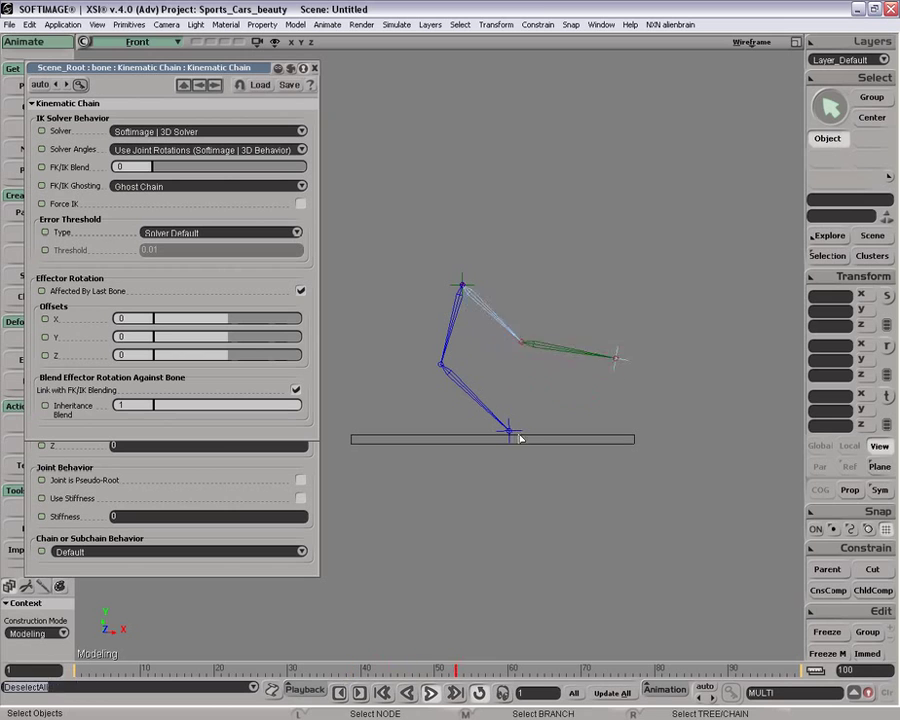
{"action": "key", "text": "c"}
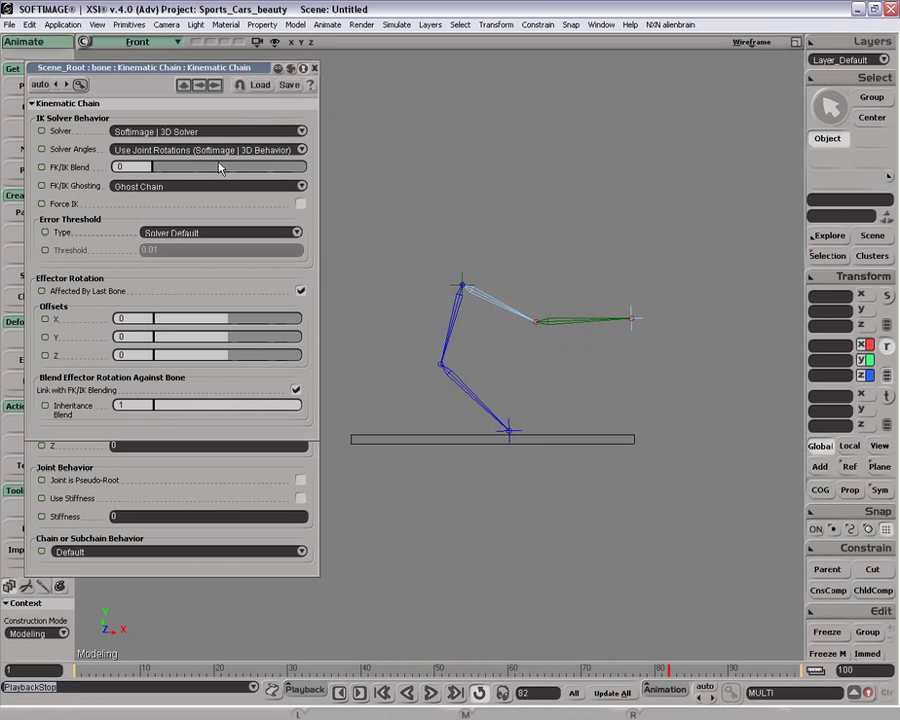
{"action": "left_click_drag", "start_coordinate": [150, 172], "coordinate": [312, 172]}
Select the effector on the floor and close the open property pages
{"action": "key", "text": "space"}
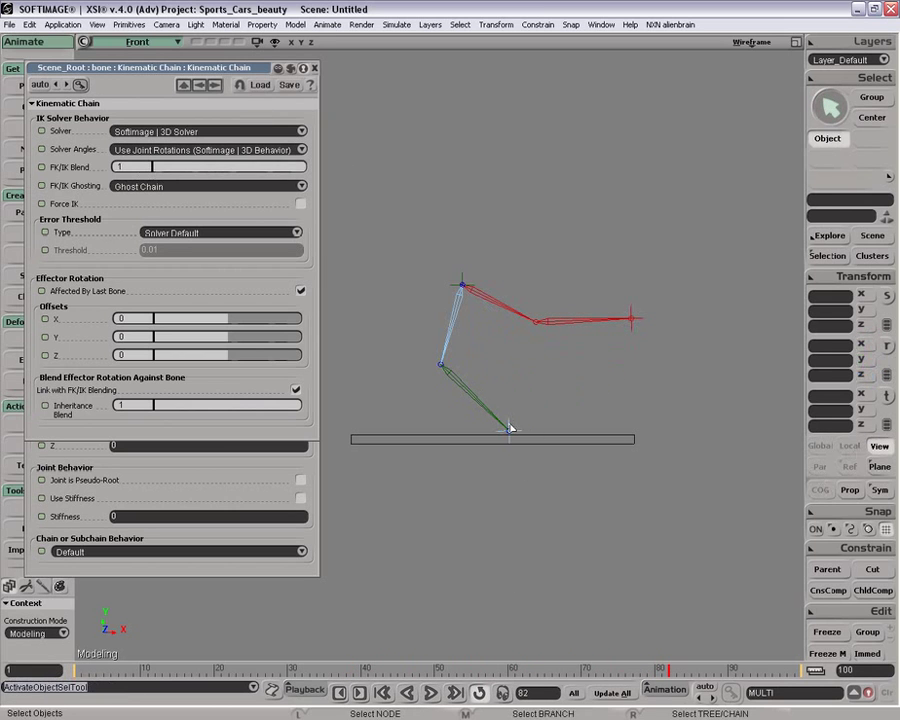
{"action": "key", "text": "c"}
{"action": "scroll", "coordinate": [554, 405], "scroll_direction": "up", "scroll_amount": 3}
{"action": "key", "text": "space"}
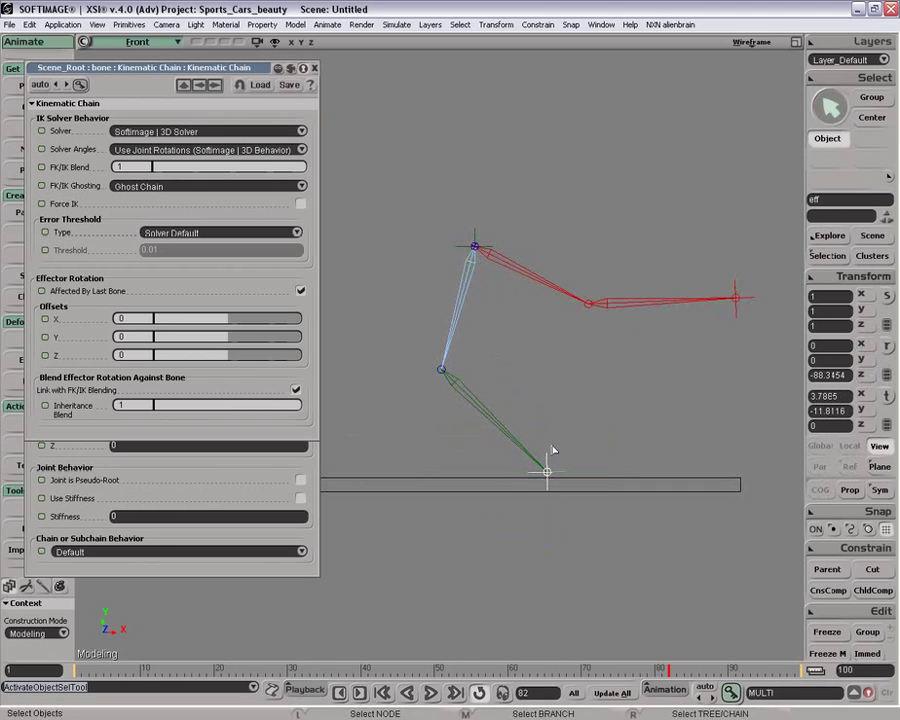
{"action": "double_click", "coordinate": [221, 72]}
{"action": "double_click", "coordinate": [212, 71]}
{"action": "left_click", "coordinate": [314, 68]}
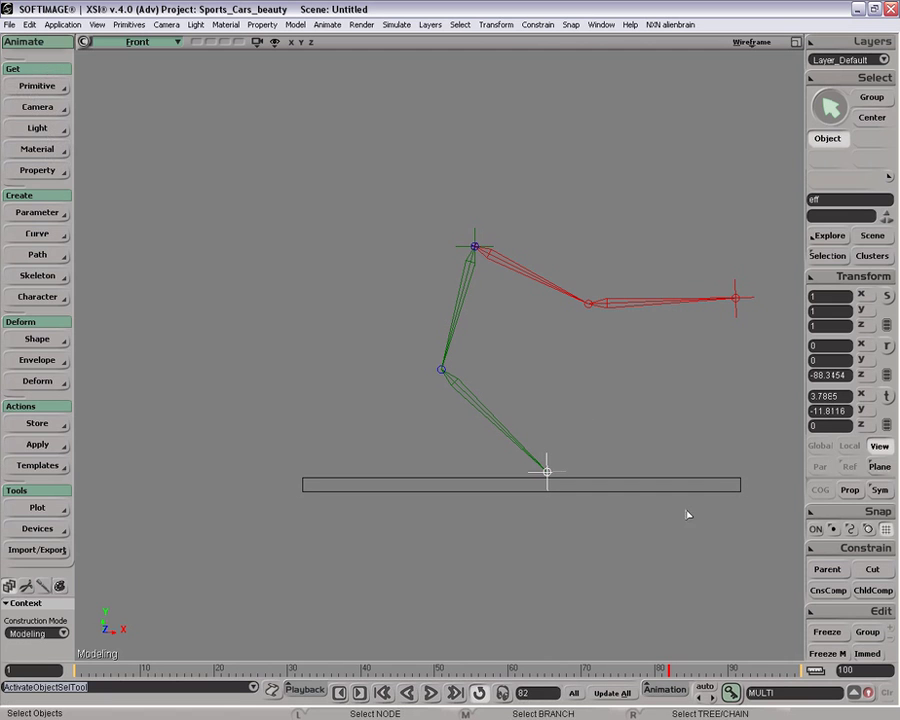
Enable constraint compensation, apply a Pose constraint from the effector to the floor cube and close its property page
{"action": "left_click", "coordinate": [828, 591]}
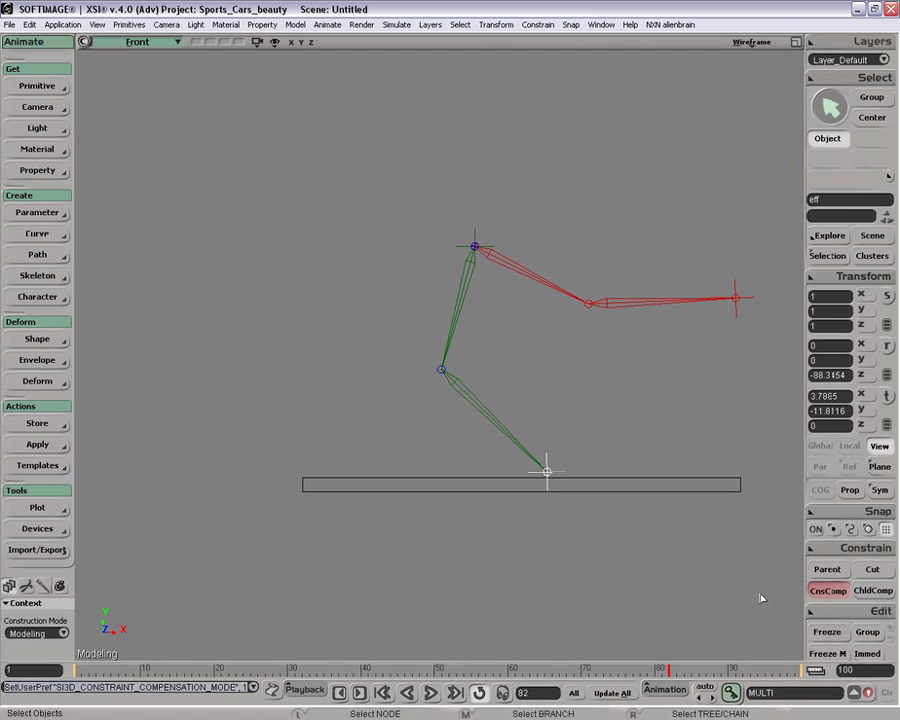
{"action": "left_click", "coordinate": [860, 556]}
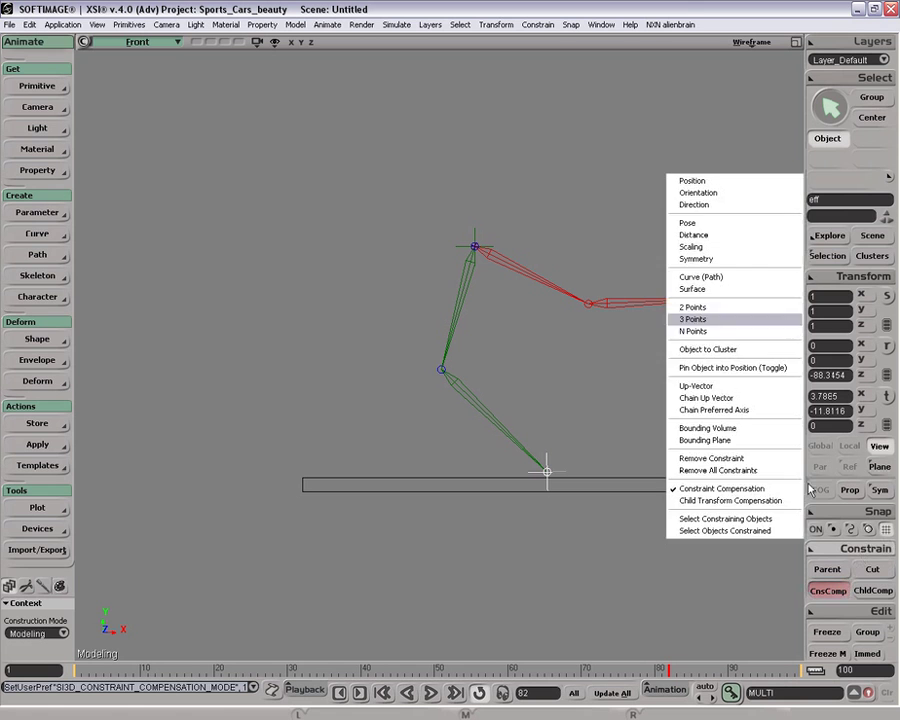
{"action": "left_click", "coordinate": [677, 226]}
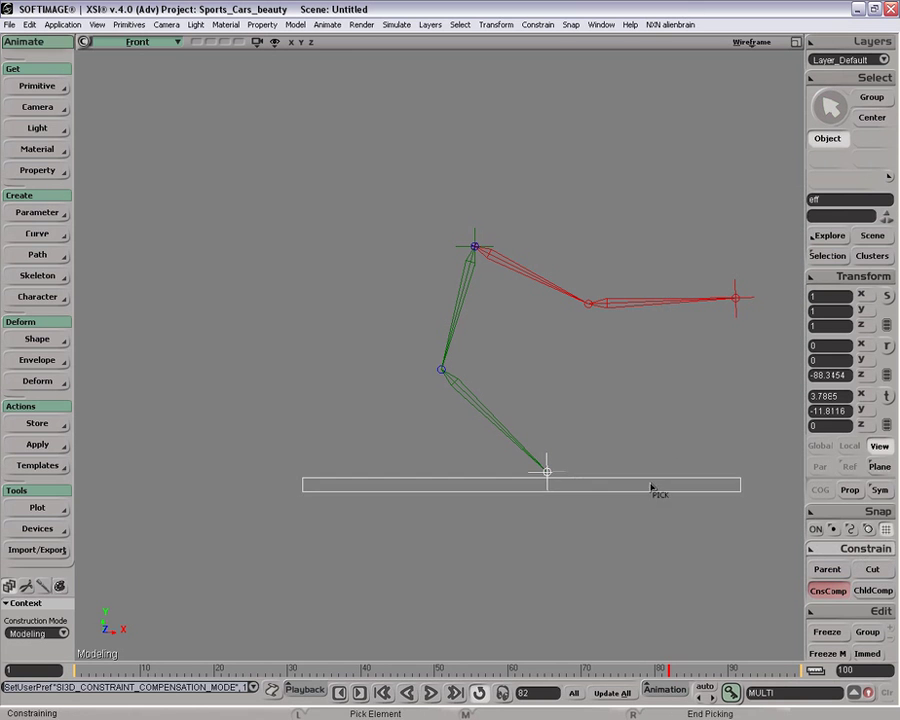
{"action": "left_click", "coordinate": [650, 488]}
{"action": "left_click", "coordinate": [314, 69]}
{"action": "key", "text": "space"}
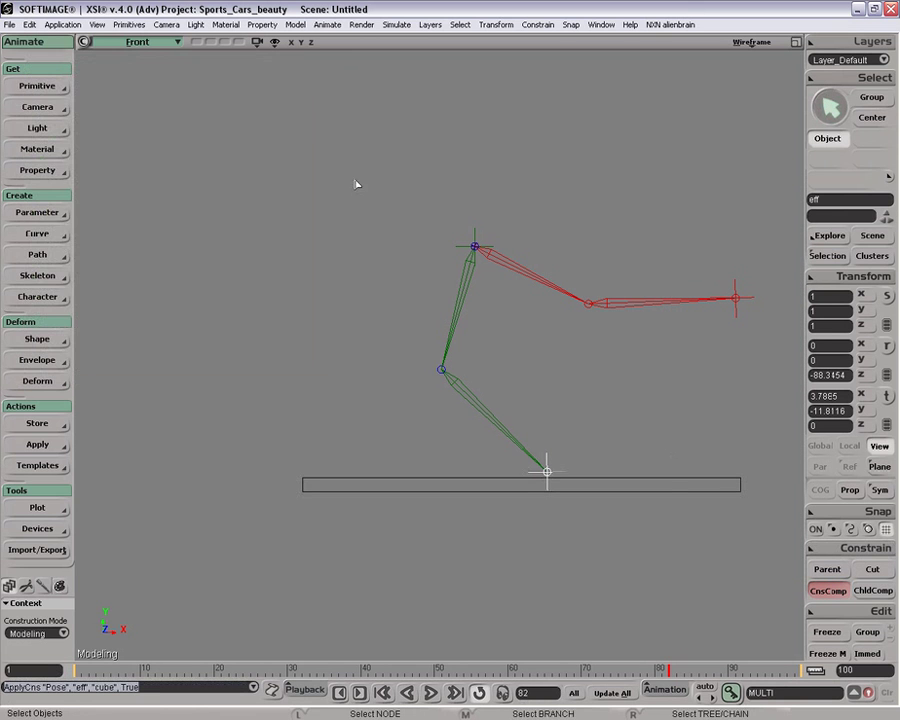
Move the floor cube up and to the left, to about X -45.7, Y 4.7, carrying the effector with it
{"action": "left_click", "coordinate": [668, 486]}
{"action": "key", "text": "v"}
{"action": "left_click_drag", "start_coordinate": [652, 541], "coordinate": [517, 495]}
{"action": "key", "text": "space"}
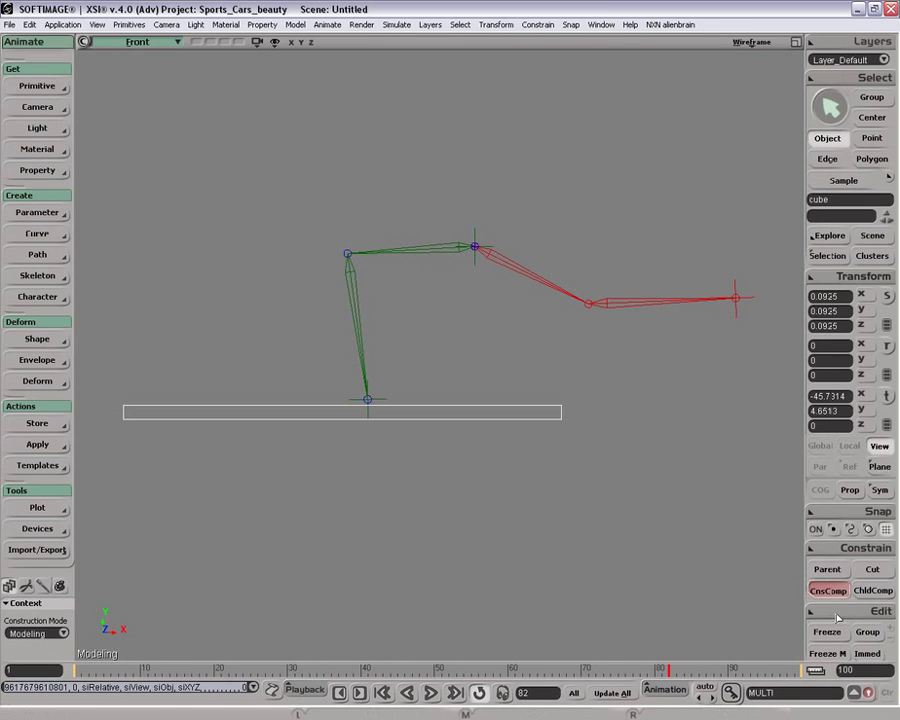
Turn off constraint compensation and play the animation from the first frame
{"action": "left_click", "coordinate": [826, 590]}
{"action": "left_click", "coordinate": [383, 693]}
{"action": "left_click", "coordinate": [430, 692]}
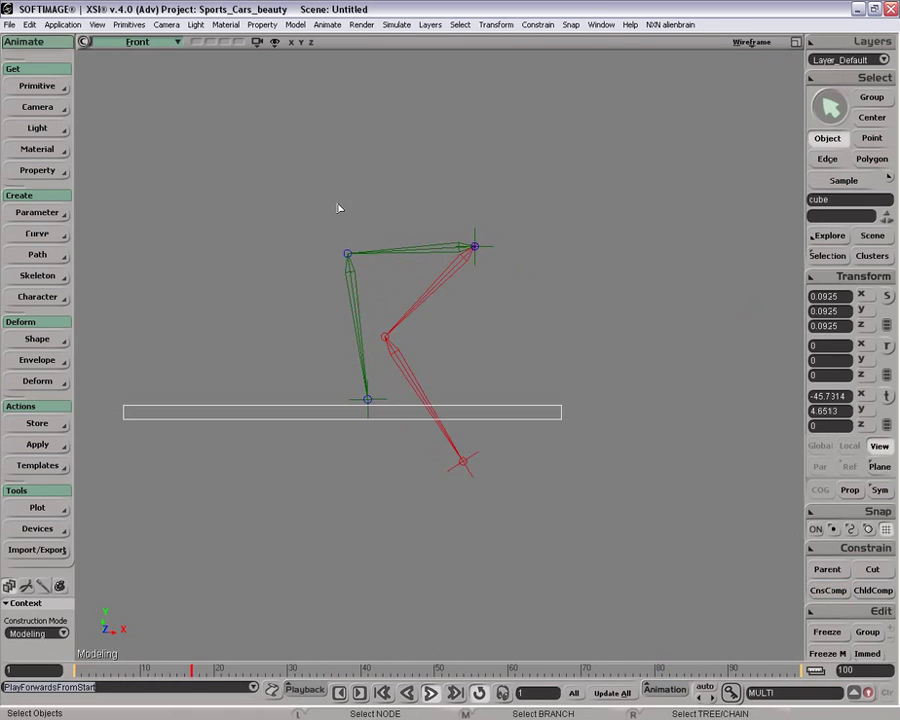
Select the chain's first bone and open its Kinematic Chain properties during playback
{"action": "left_click", "coordinate": [382, 250]}
{"action": "key", "text": "ctrl+k"}
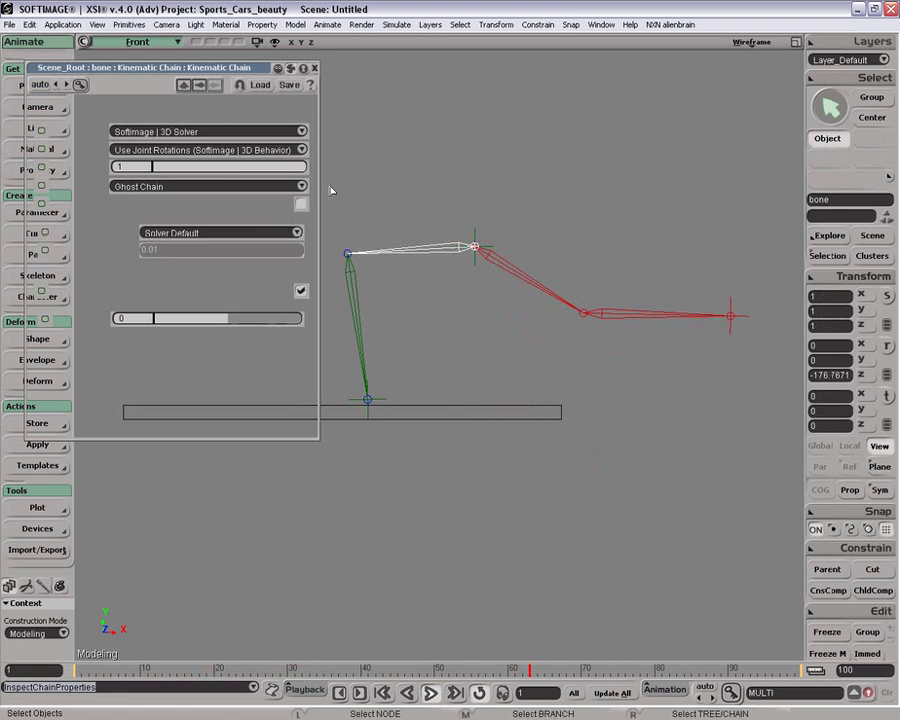
{"action": "key", "text": "z"}
{"action": "left_click_drag", "start_coordinate": [387, 222], "coordinate": [458, 297]}
{"action": "right_click", "coordinate": [462, 296]}
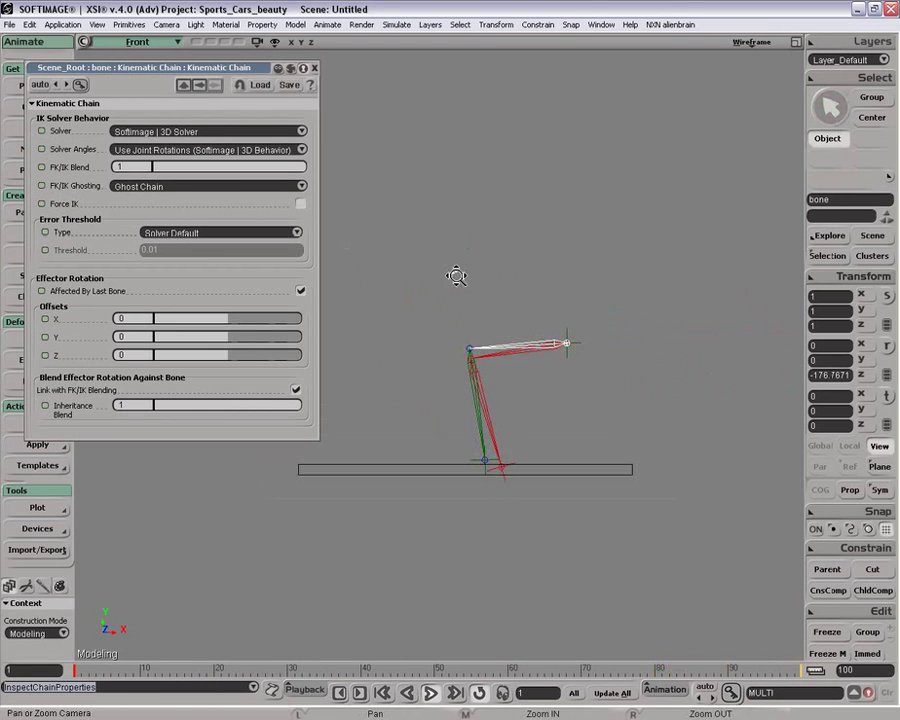
{"action": "key", "text": "space"}
Deselect the bone and blend the playing chain toward FK and back, ending with FK/IK Blend at 1
{"action": "left_click", "coordinate": [456, 250]}
{"action": "left_click_drag", "start_coordinate": [284, 172], "coordinate": [208, 193]}
{"action": "left_click_drag", "start_coordinate": [152, 206], "coordinate": [309, 126]}
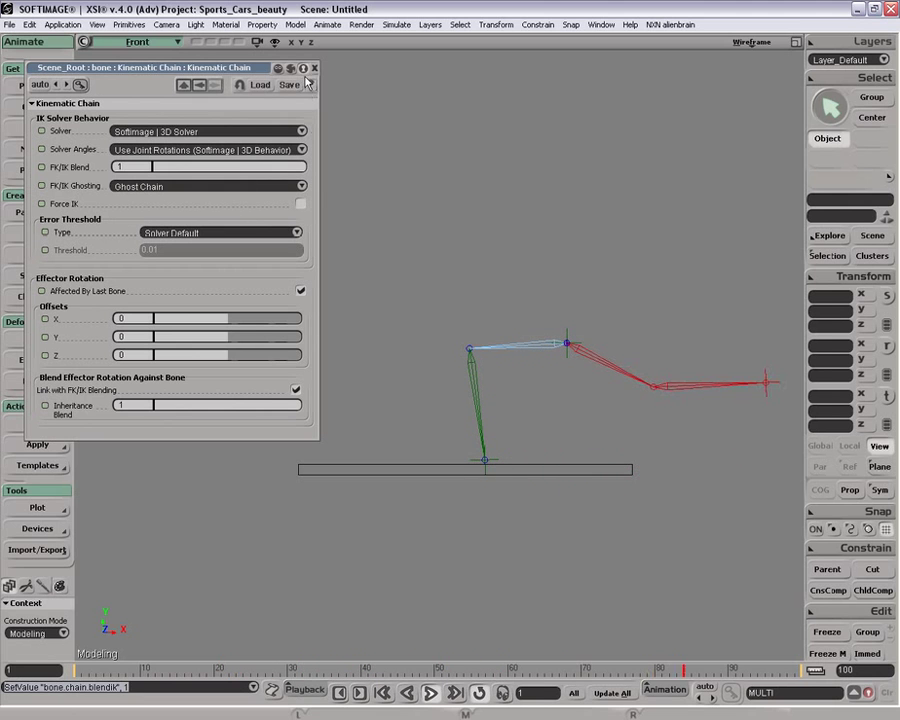
Move the floor cube to about X -47.9, Y 2.6 during playback and test the FK/IK Blend between moves
{"action": "key", "text": "v"}
{"action": "left_click_drag", "start_coordinate": [384, 446], "coordinate": [537, 592]}
{"action": "left_click_drag", "start_coordinate": [267, 167], "coordinate": [405, 166]}
{"action": "left_click_drag", "start_coordinate": [505, 543], "coordinate": [361, 533]}
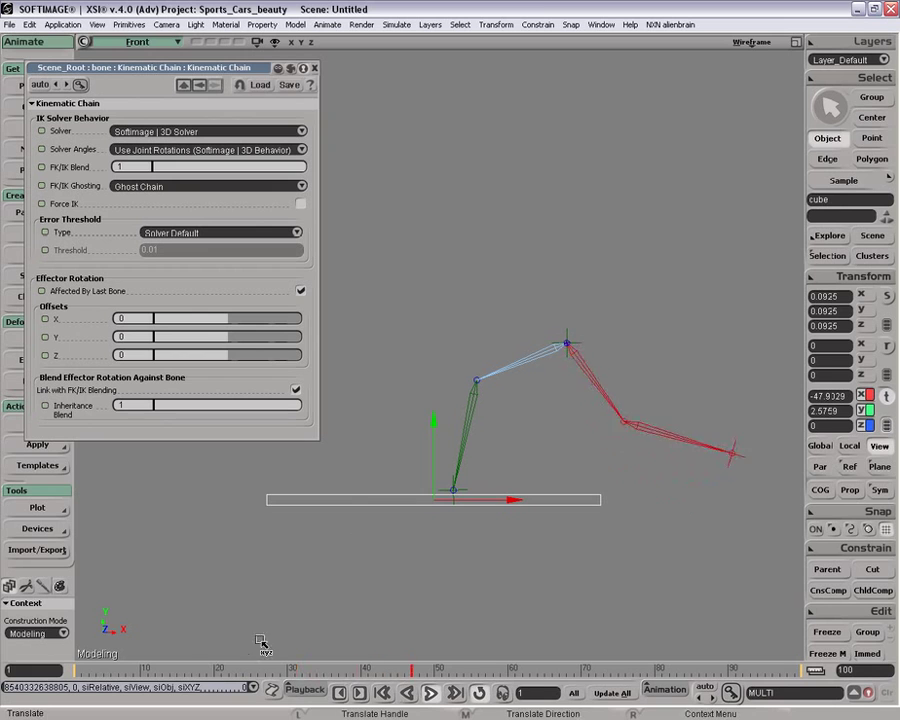
Stop playback, scrub to frame 17 and move the floor cube to about X -45.9, Y 1.9
{"action": "left_click", "coordinate": [421, 695]}
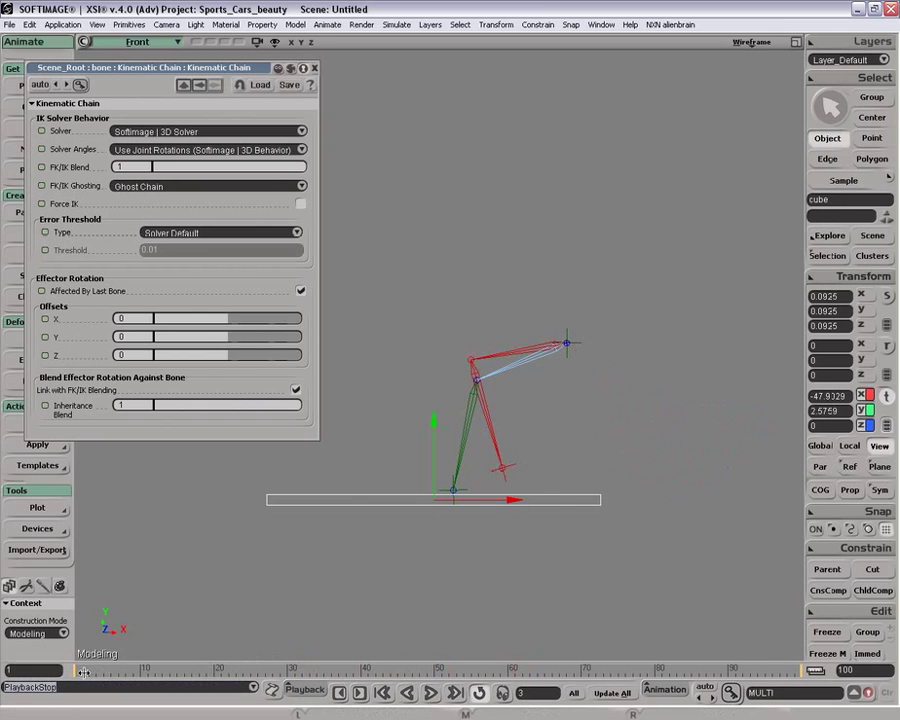
{"action": "left_click_drag", "start_coordinate": [76, 673], "coordinate": [191, 672]}
{"action": "left_click_drag", "start_coordinate": [366, 572], "coordinate": [393, 582]}
{"action": "key", "text": "space"}
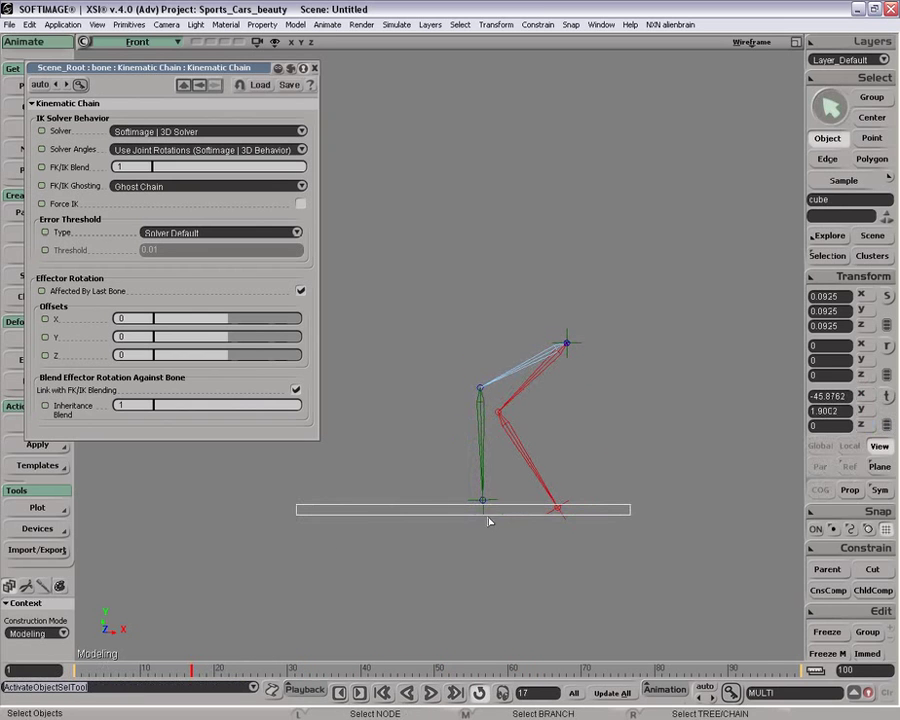
Return to frame 1, enable constraint compensation and select the effector for translation
{"action": "left_click", "coordinate": [494, 504]}
{"action": "left_click", "coordinate": [76, 670]}
{"action": "left_click", "coordinate": [829, 590]}
{"action": "key", "text": "v"}
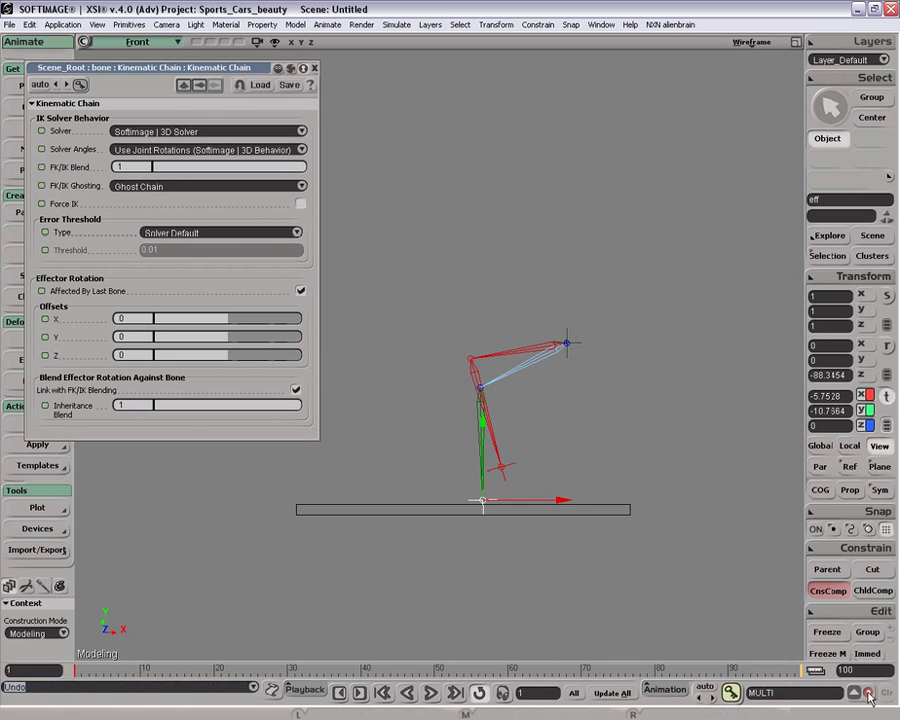
{"action": "key", "text": "space"}
{"action": "left_click", "coordinate": [509, 504]}
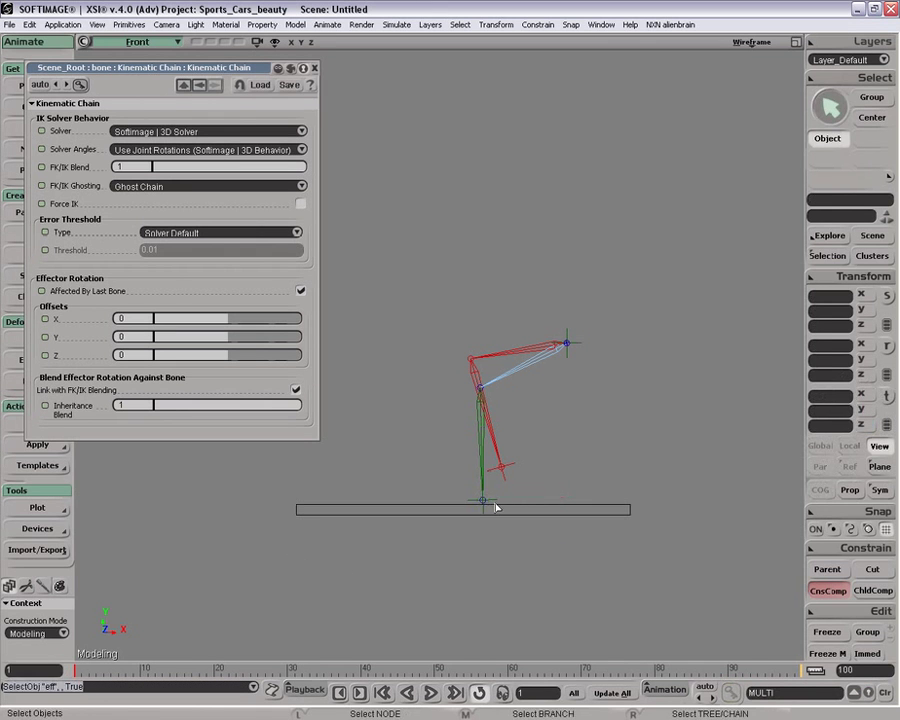
{"action": "key", "text": "v"}
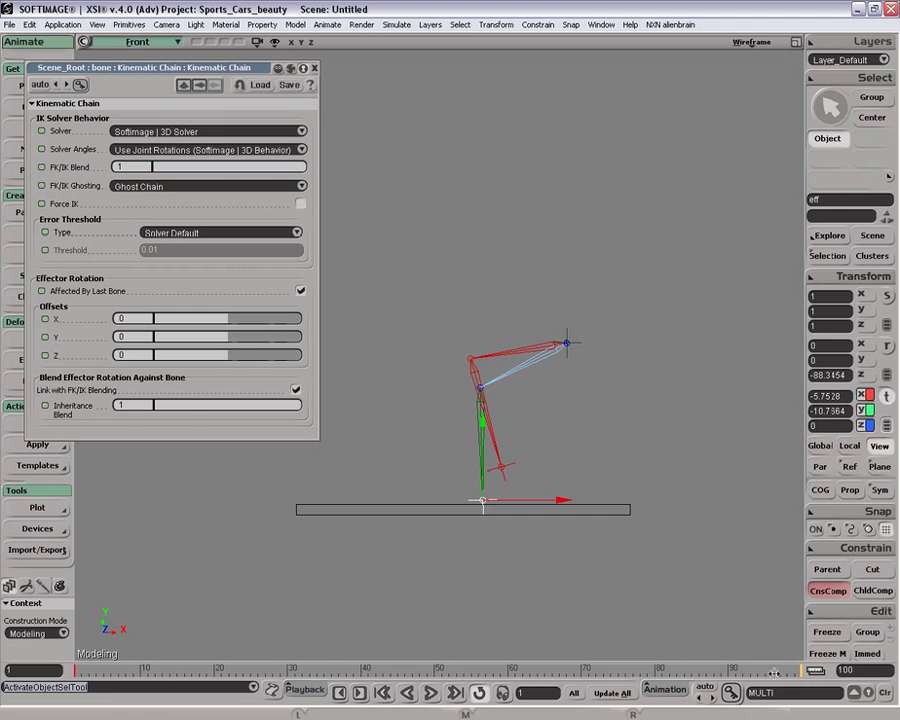
Review the effector's marked parameters and key its local Pos.X, Pos.Y and Pos.Z at frame 1
{"action": "left_click", "coordinate": [854, 693]}
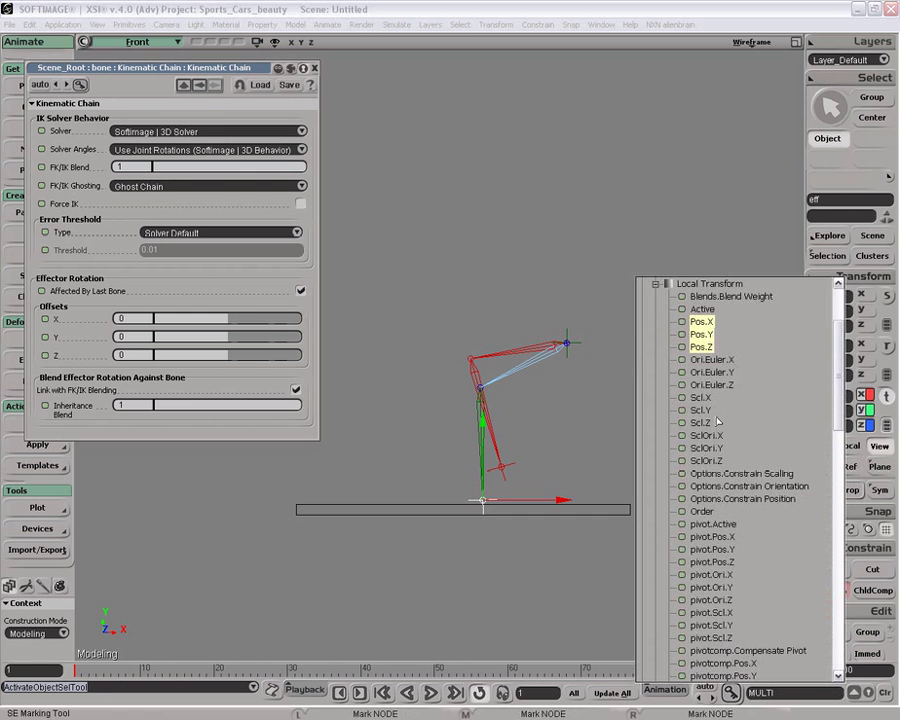
{"action": "left_click", "coordinate": [855, 694]}
{"action": "left_click_drag", "start_coordinate": [837, 397], "coordinate": [817, 556]}
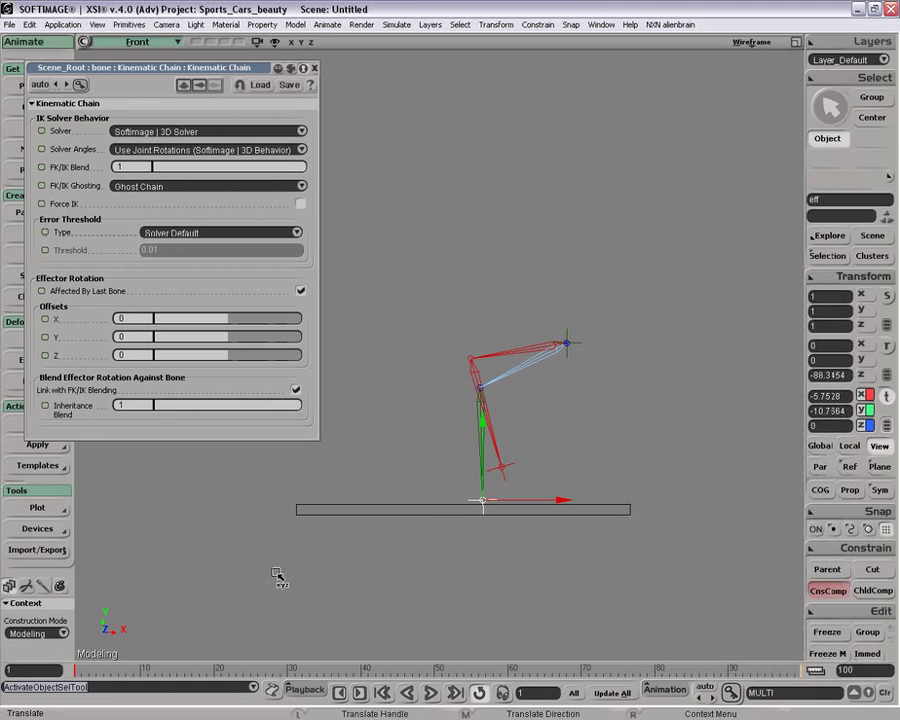
{"action": "key", "text": "k"}
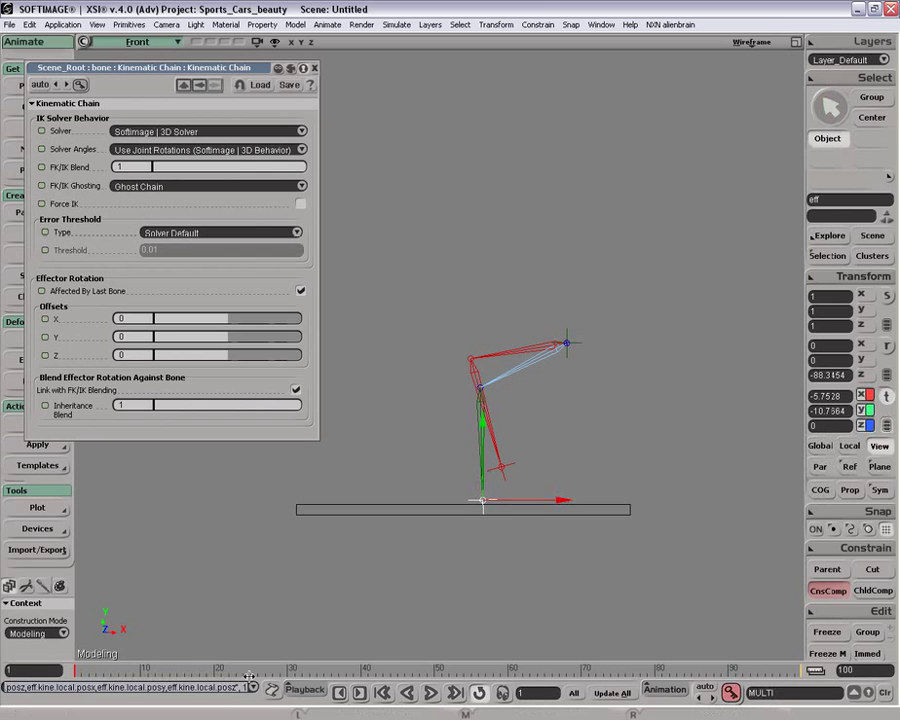
At about frame 30, undo a stray move and slide the effector along the floor to about X -2.9
{"action": "left_click", "coordinate": [287, 673]}
{"action": "key", "text": "v"}
{"action": "left_click_drag", "start_coordinate": [437, 557], "coordinate": [438, 556]}
{"action": "key", "text": "ctrl+z"}
{"action": "left_click_drag", "start_coordinate": [560, 506], "coordinate": [533, 500]}
Go to frame 68, slide the effector farther right along the floor in X and clear the selection
{"action": "left_click_drag", "start_coordinate": [582, 668], "coordinate": [567, 668]}
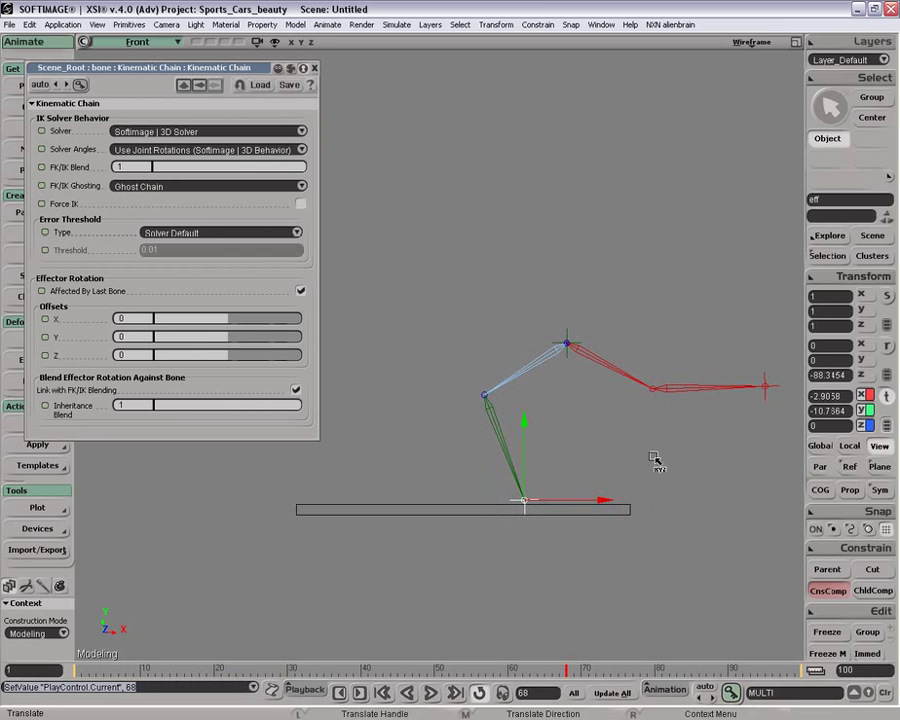
{"action": "left_click_drag", "start_coordinate": [606, 502], "coordinate": [689, 506]}
{"action": "key", "text": "ctrl+shift+a"}
Turn off constraint compensation, play the effector animation and sweep FK/IK Blend back to 1
{"action": "left_click", "coordinate": [818, 592]}
{"action": "left_click", "coordinate": [431, 693]}
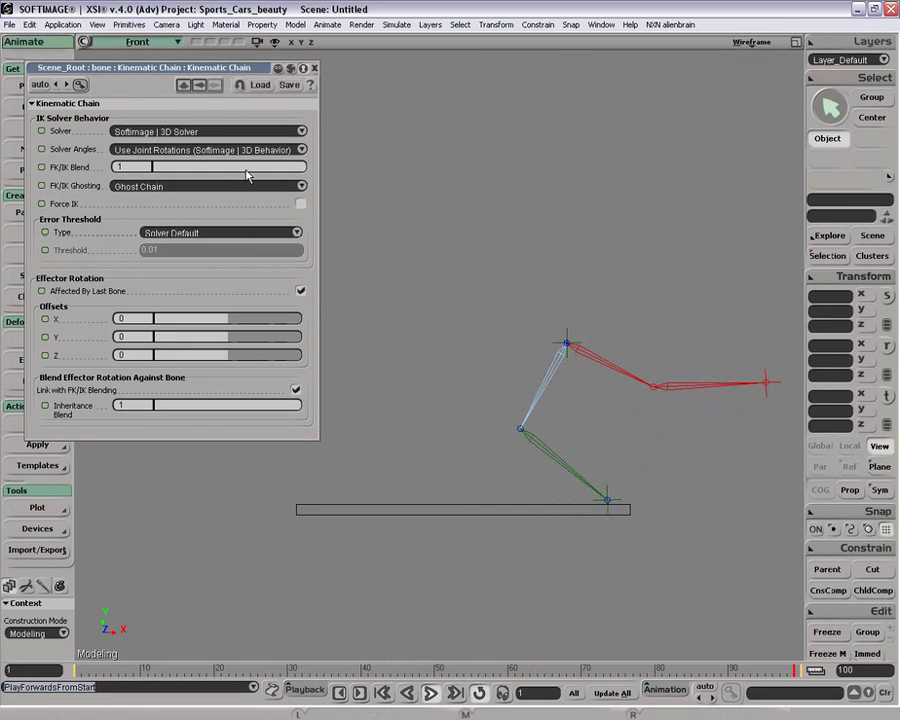
{"action": "left_click_drag", "start_coordinate": [248, 174], "coordinate": [418, 195]}
Move the floor cube to about X -37.3, Y 5.1 during playback and sweep FK/IK Blend, ending at 1
{"action": "left_click", "coordinate": [356, 510]}
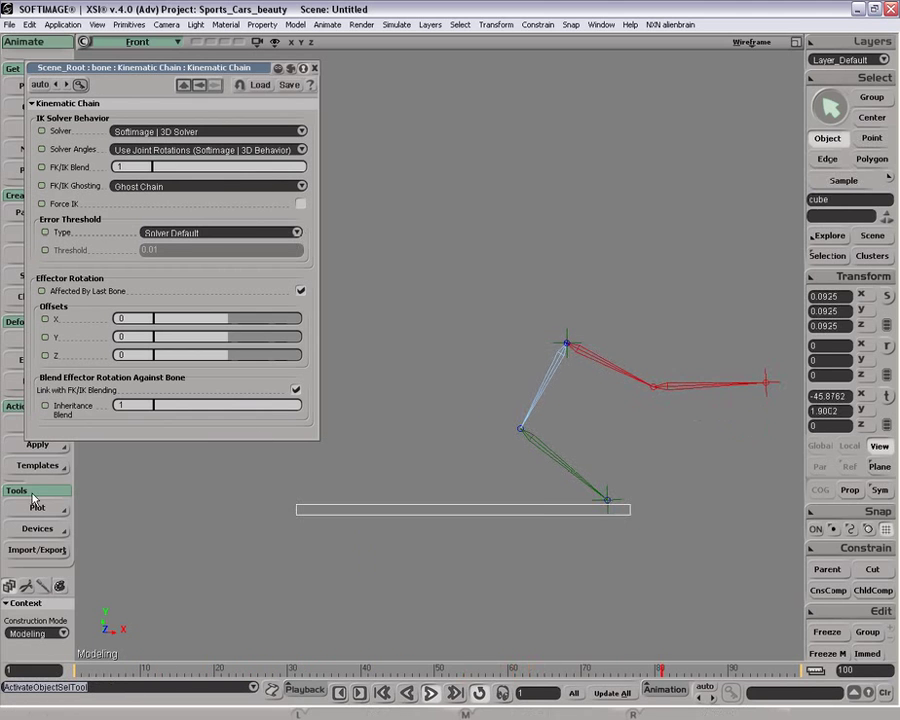
{"action": "key", "text": "v"}
{"action": "left_click", "coordinate": [51, 507]}
{"action": "left_click", "coordinate": [212, 495]}
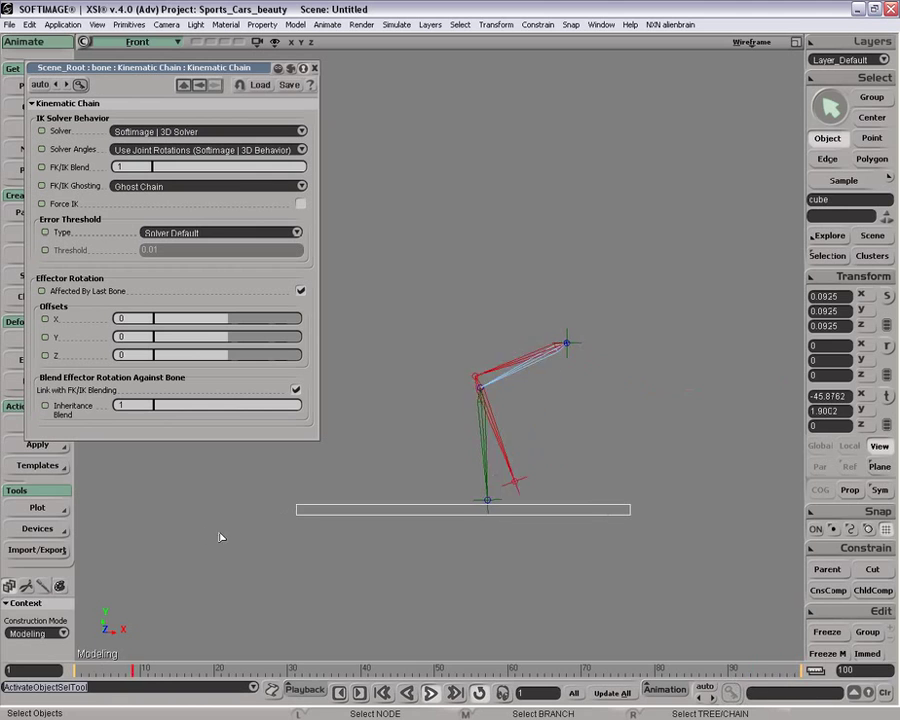
{"action": "key", "text": "v"}
{"action": "left_click_drag", "start_coordinate": [417, 522], "coordinate": [589, 467]}
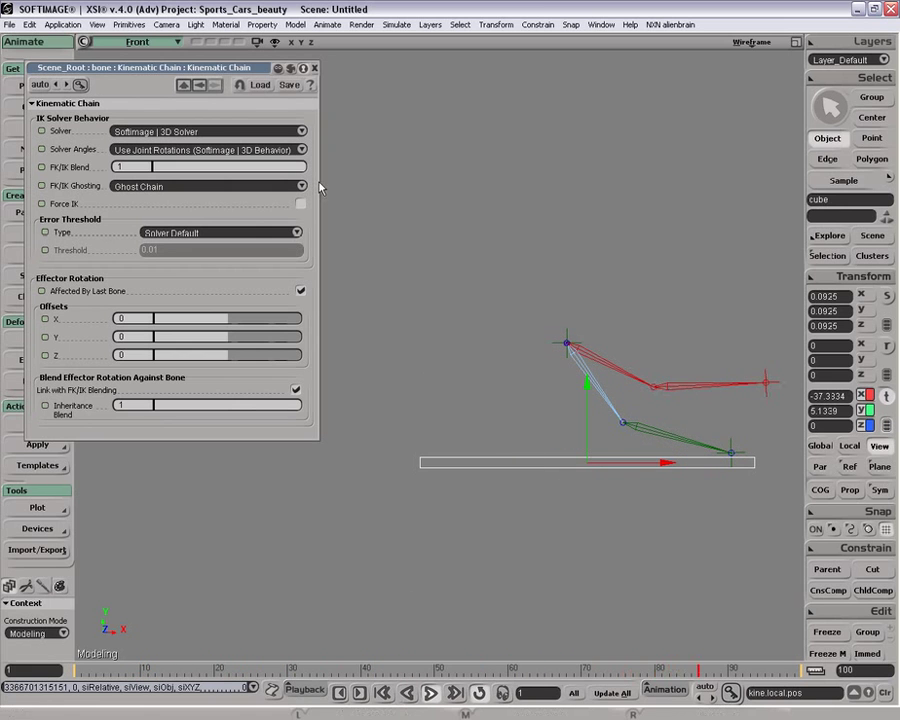
{"action": "left_click_drag", "start_coordinate": [296, 170], "coordinate": [335, 224]}
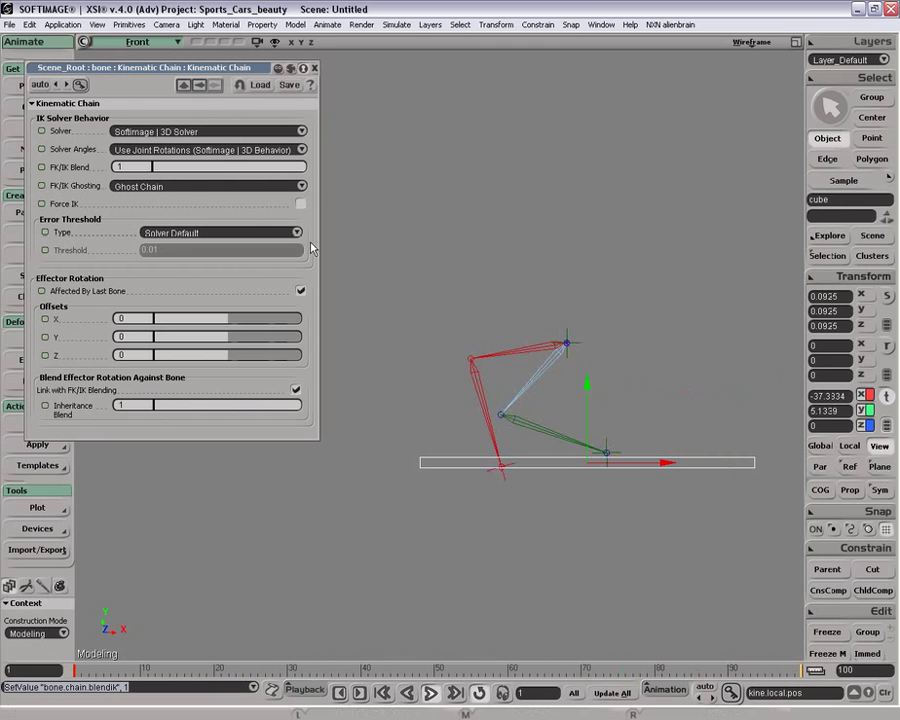